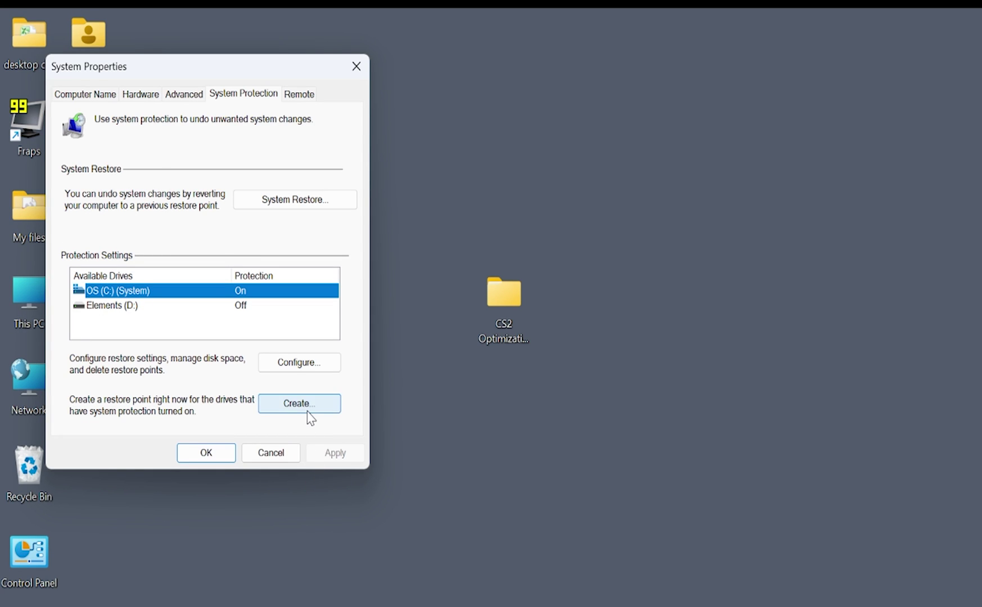
Step: Create a system restore point with the description "restore"
{"action": "left_click", "coordinate": [309, 416]}
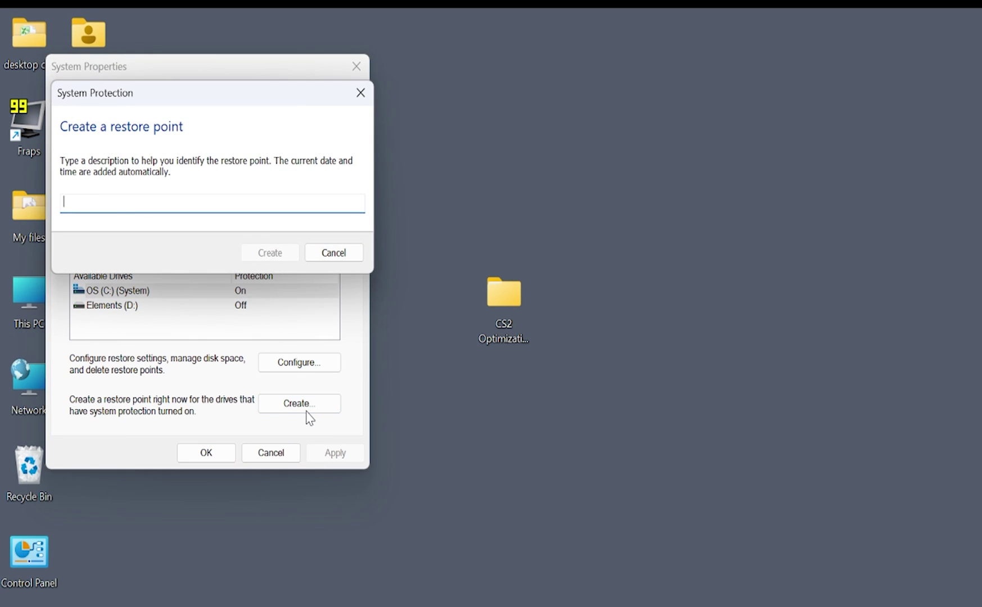
{"action": "type", "text": "restore"}
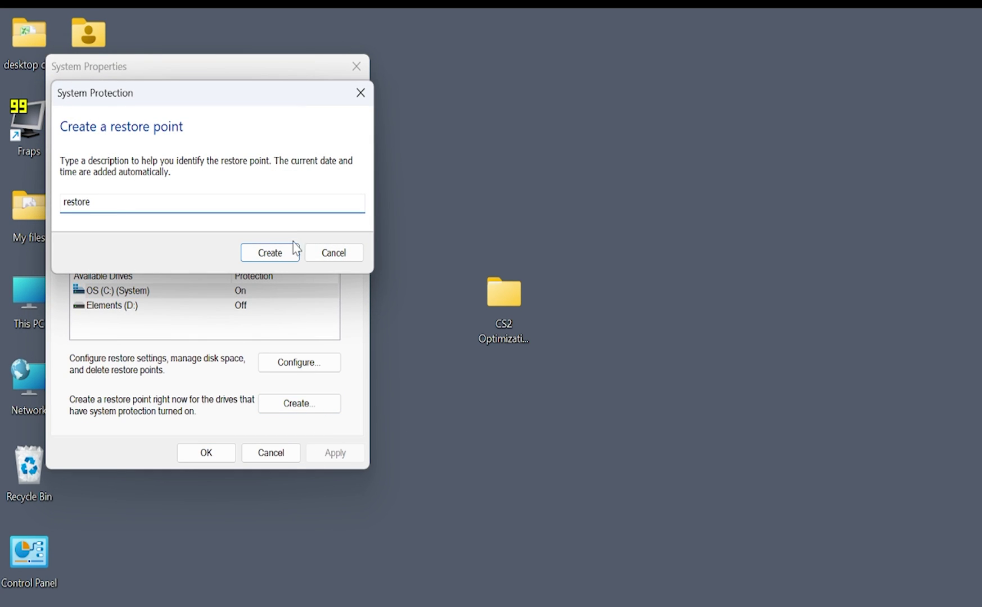
{"action": "left_click", "coordinate": [290, 252]}
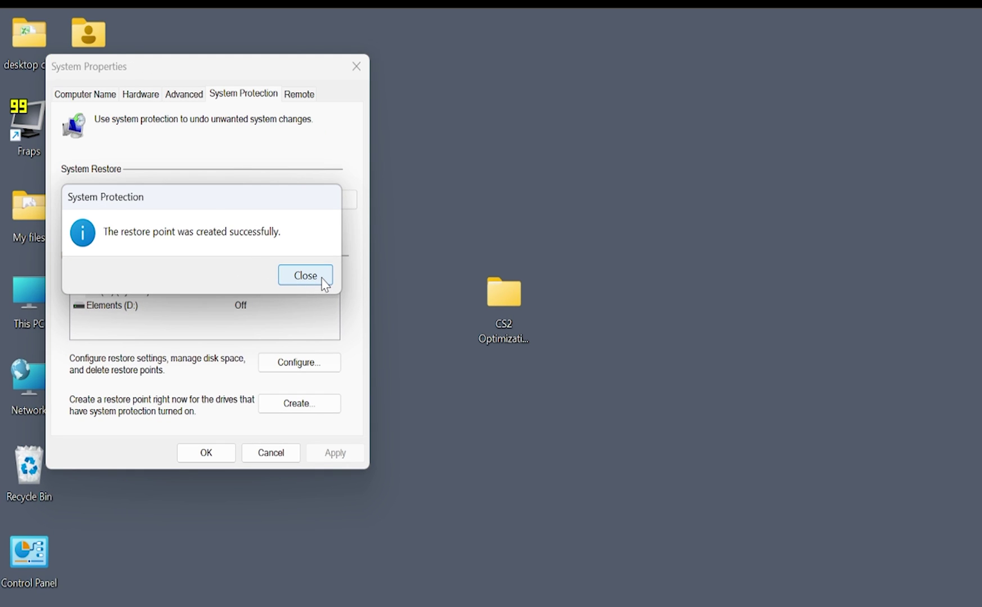
{"action": "left_click", "coordinate": [307, 275]}
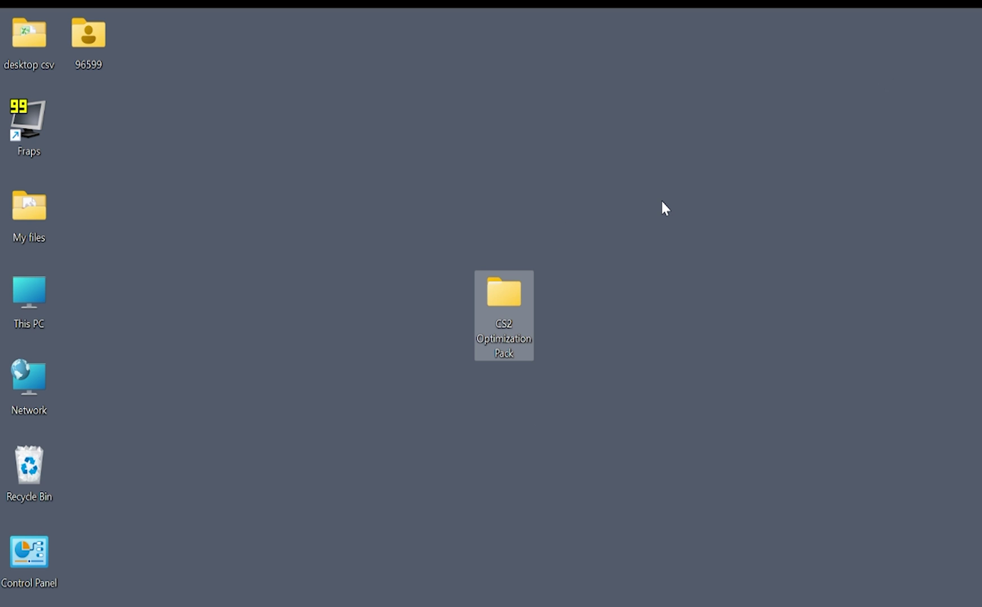
Step: Open the 1 Windows Optimizations folder inside the nested CS2 Optimization Pack folder on the desktop
{"action": "double_click", "coordinate": [519, 329]}
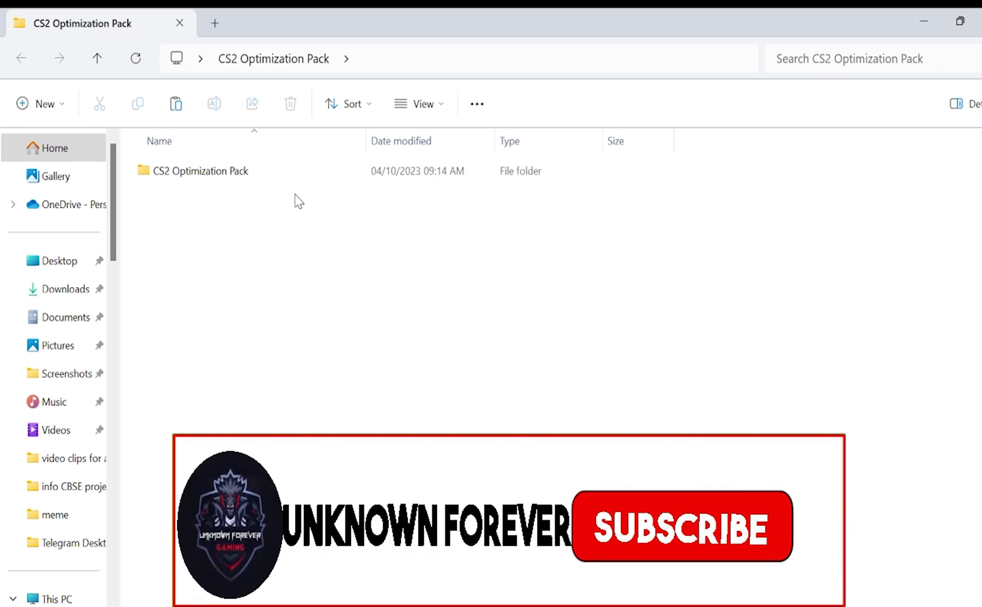
{"action": "double_click", "coordinate": [178, 171]}
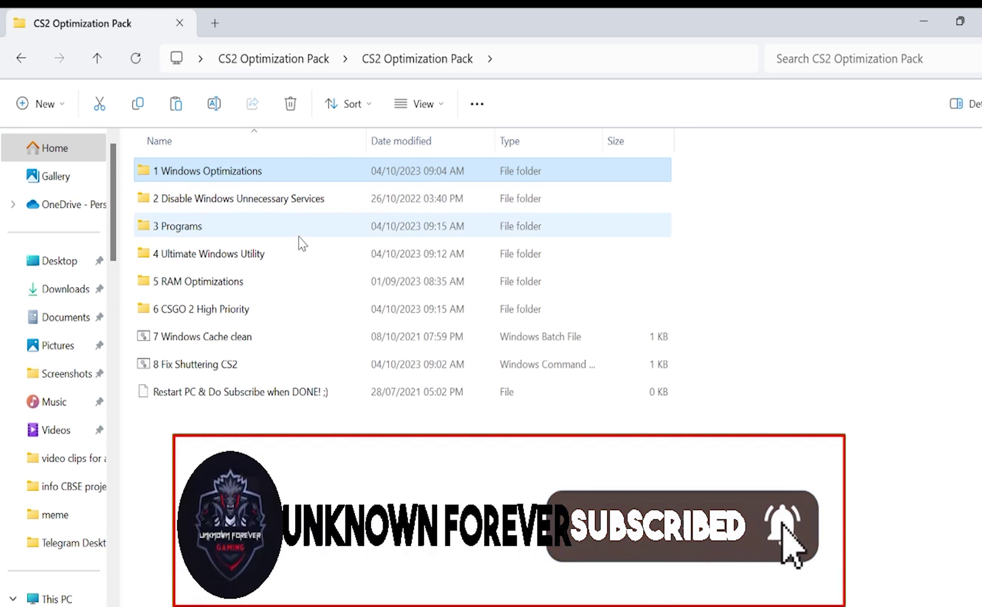
{"action": "left_click_drag", "start_coordinate": [128, 173], "coordinate": [228, 423]}
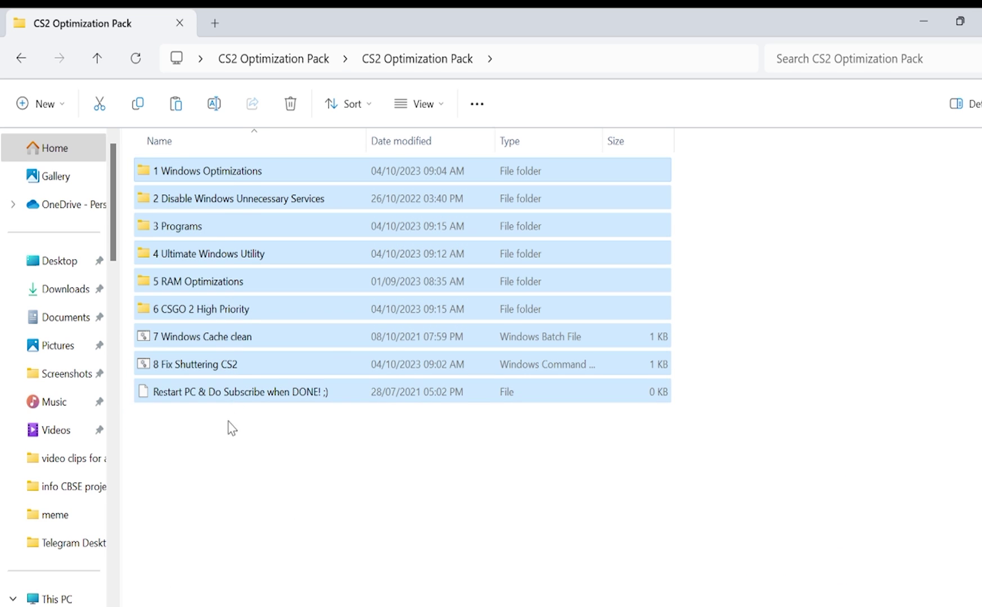
{"action": "left_click", "coordinate": [298, 469]}
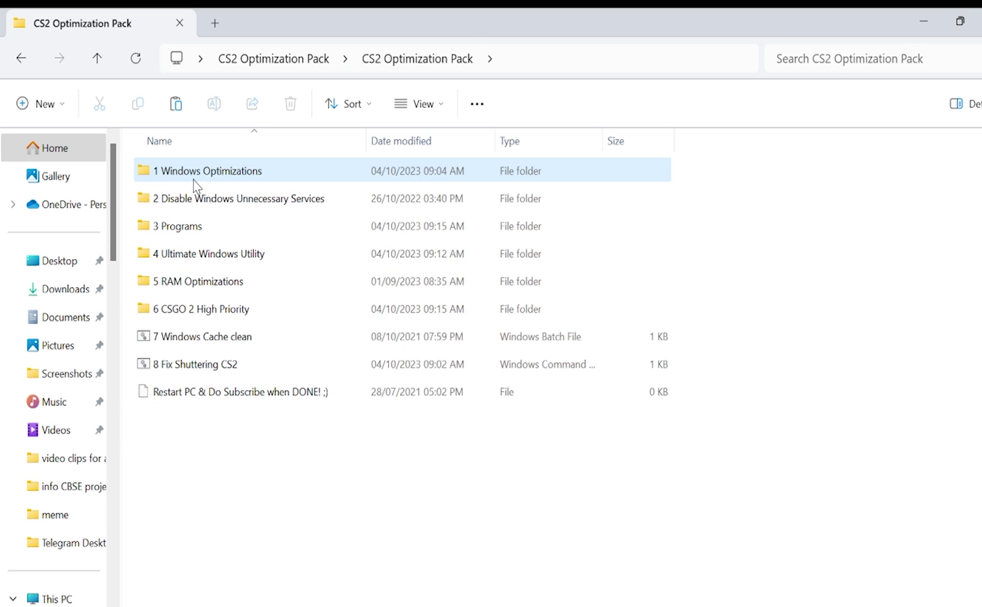
{"action": "double_click", "coordinate": [197, 177]}
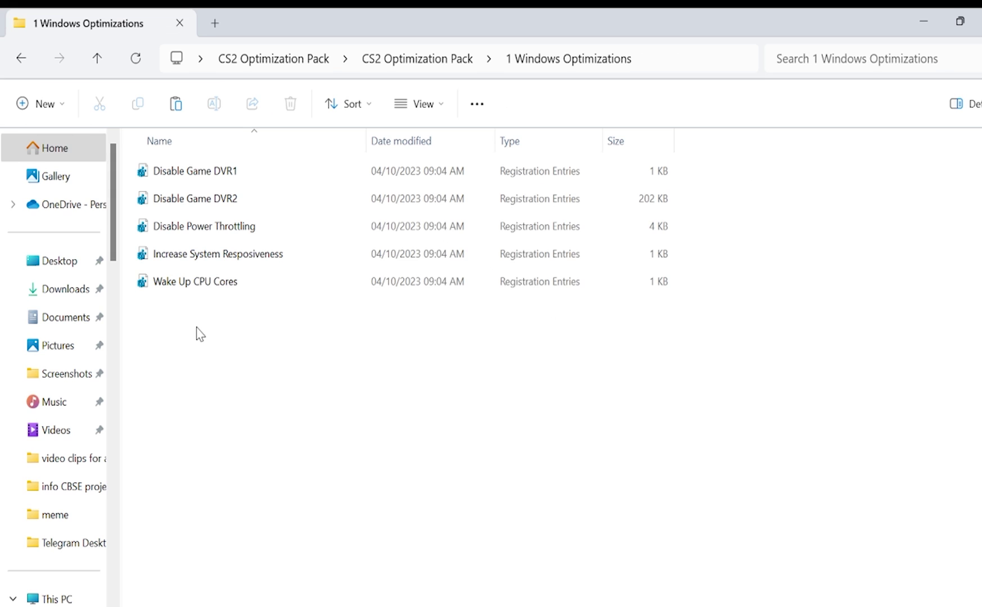
Step: Merge the Disable Game DVR1 and Disable Game DVR2 files into the registry
{"action": "double_click", "coordinate": [207, 178]}
{"action": "left_click", "coordinate": [619, 368]}
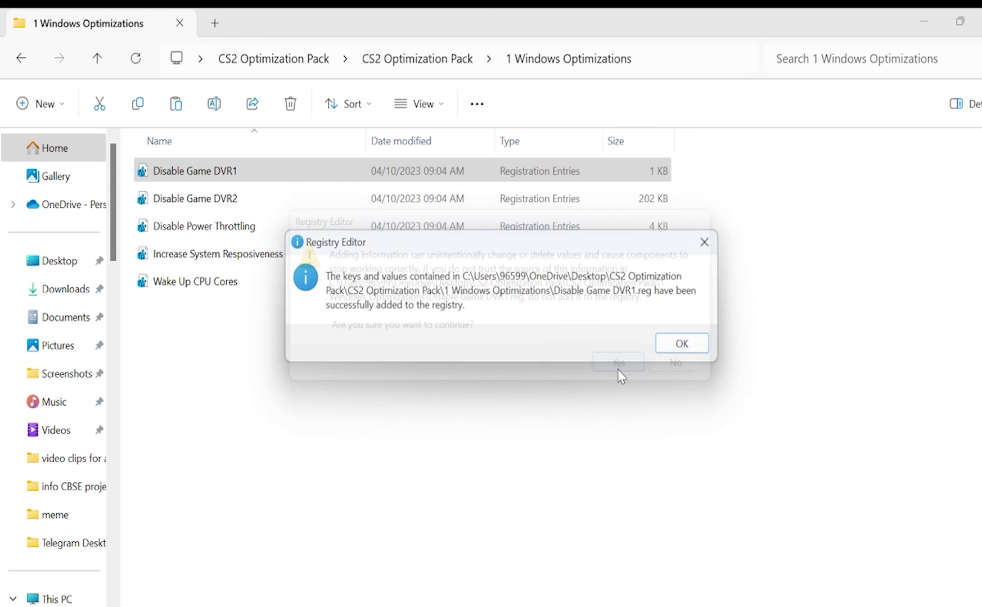
{"action": "left_click", "coordinate": [675, 346]}
{"action": "double_click", "coordinate": [281, 204]}
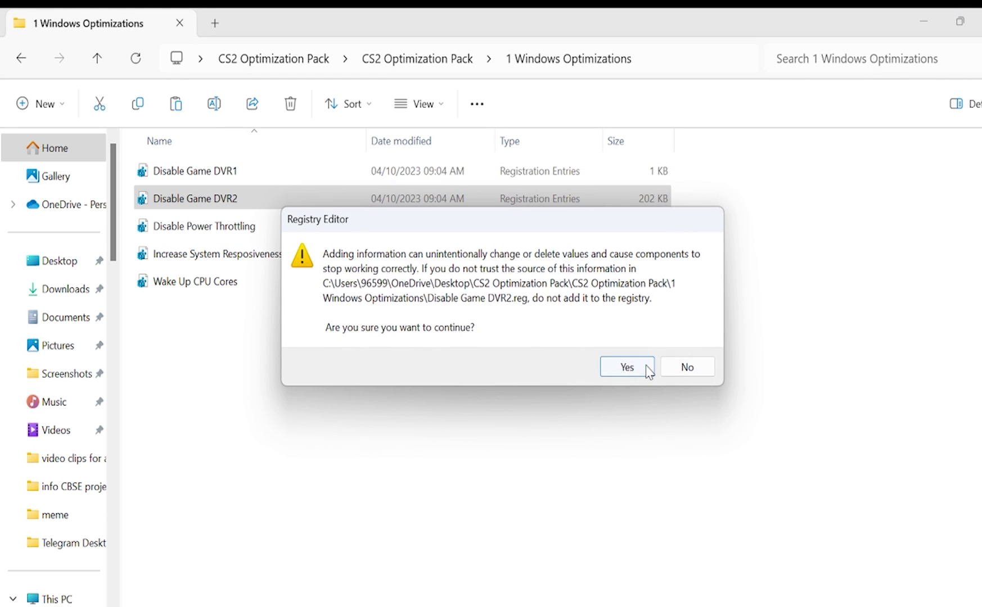
{"action": "left_click", "coordinate": [644, 369]}
{"action": "left_click", "coordinate": [671, 348]}
Step: Merge the Disable Power Throttling and Increase System Resposiveness files into the registry
{"action": "double_click", "coordinate": [219, 225]}
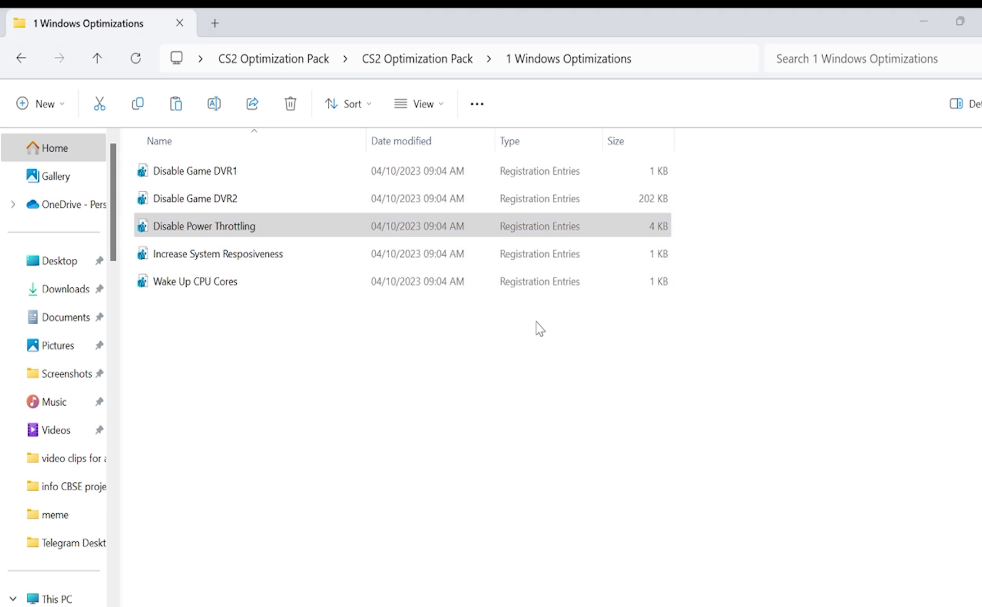
{"action": "left_click", "coordinate": [625, 368]}
{"action": "left_click", "coordinate": [684, 346]}
{"action": "double_click", "coordinate": [284, 260]}
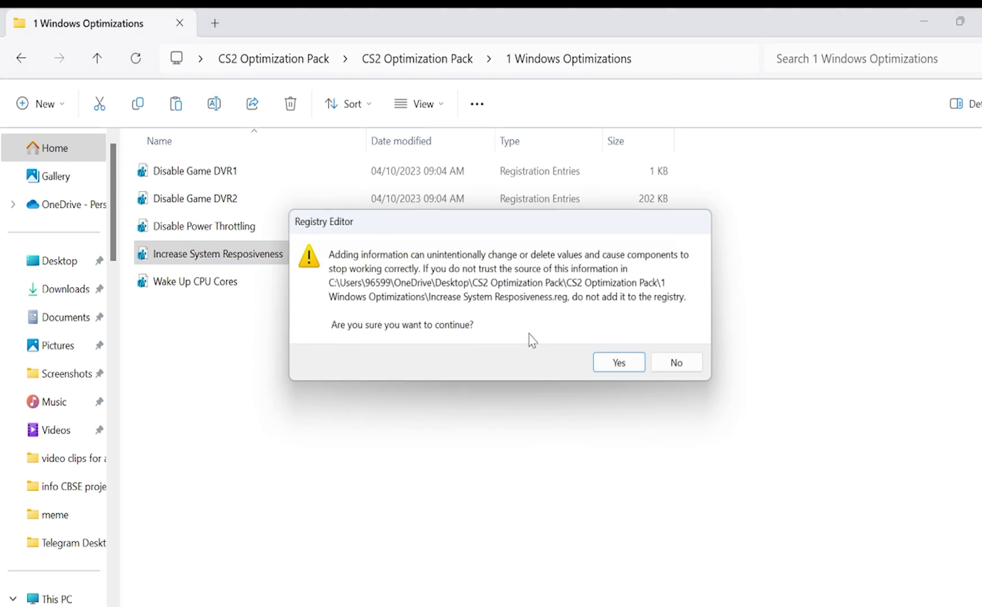
{"action": "left_click", "coordinate": [629, 369]}
{"action": "left_click", "coordinate": [681, 344]}
Step: Merge the Wake Up CPU Cores file into the registry
{"action": "double_click", "coordinate": [195, 281]}
{"action": "left_click", "coordinate": [619, 371]}
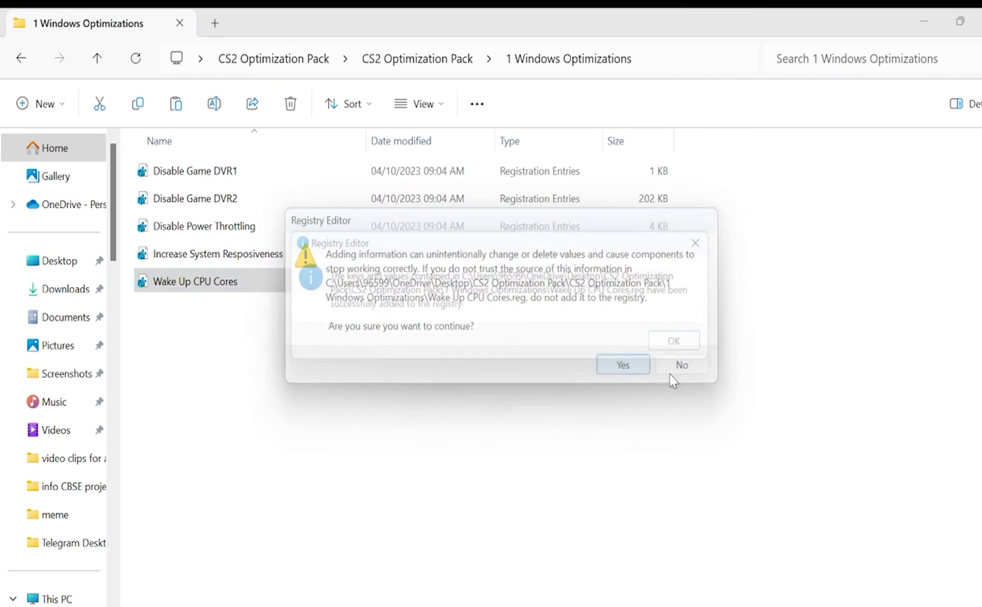
{"action": "left_click", "coordinate": [688, 346]}
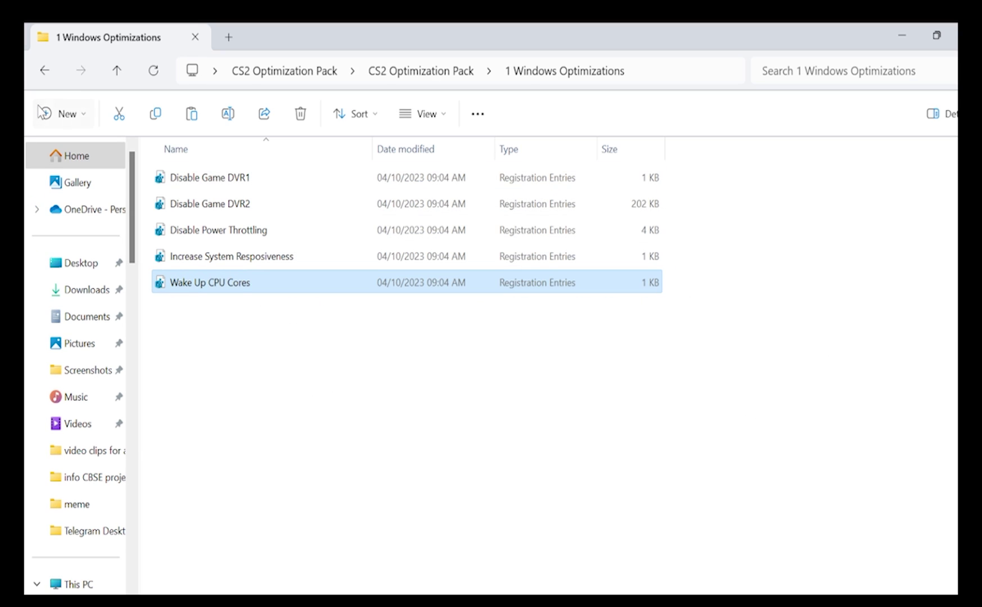
Step: Run the Win 10 Disable Telemetry, Hide Cortana and Hide One Drive batch files from the 2 Disable Windows Unnecessary Services folder
{"action": "left_click", "coordinate": [44, 70]}
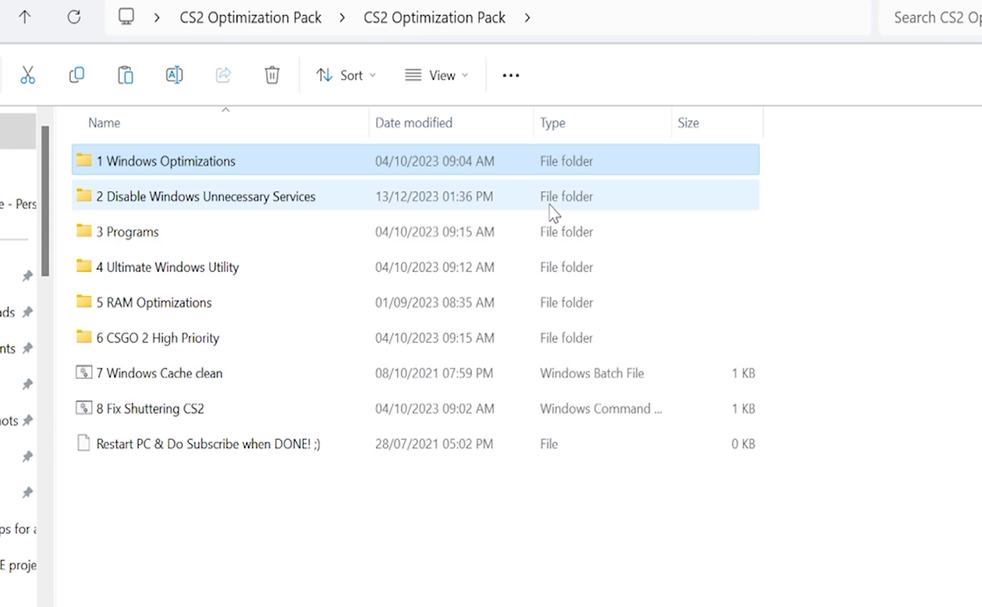
{"action": "double_click", "coordinate": [550, 205]}
{"action": "left_click", "coordinate": [231, 205]}
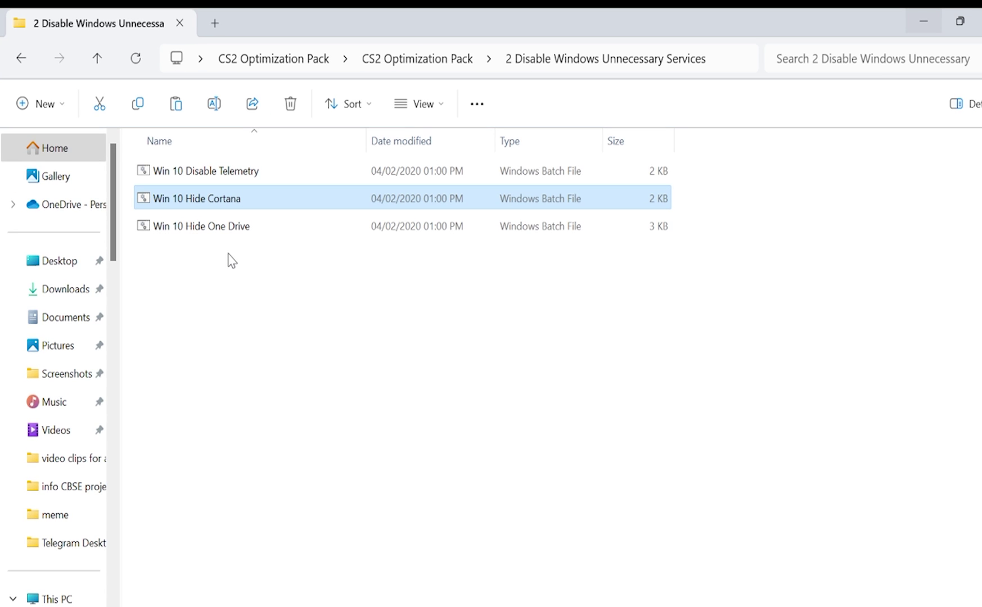
{"action": "double_click", "coordinate": [241, 168]}
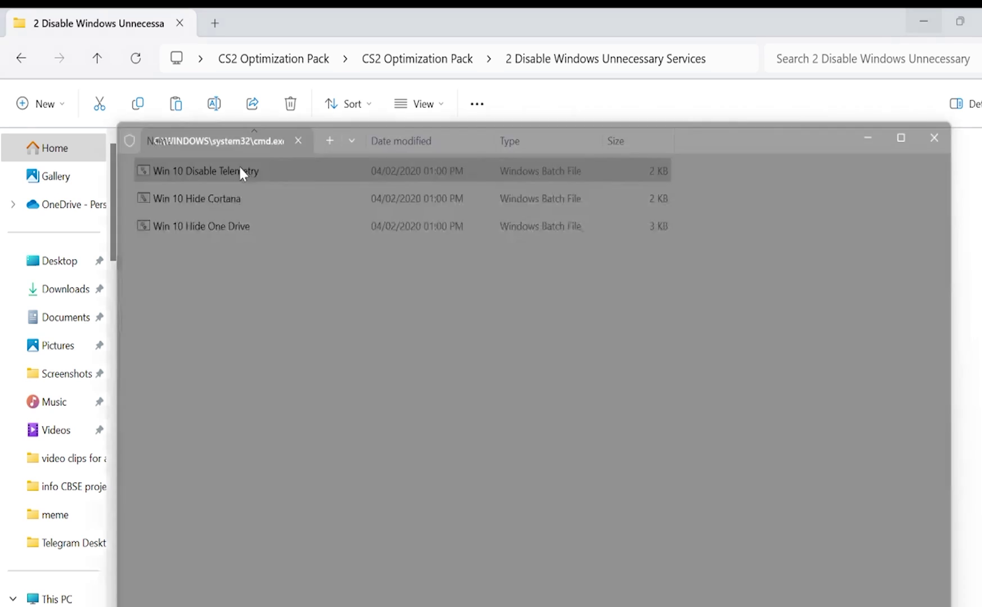
{"action": "left_click", "coordinate": [263, 197]}
{"action": "double_click", "coordinate": [262, 197]}
{"action": "double_click", "coordinate": [263, 229]}
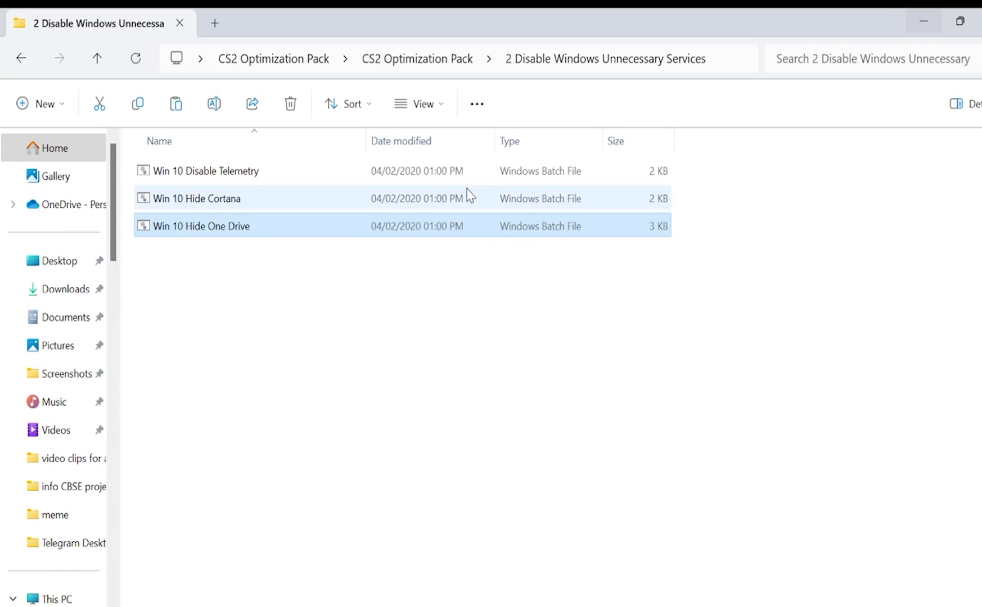
Step: Launch FilterKeysSetter from the 3 Programs folder and clear all of its flags
{"action": "left_click", "coordinate": [19, 60]}
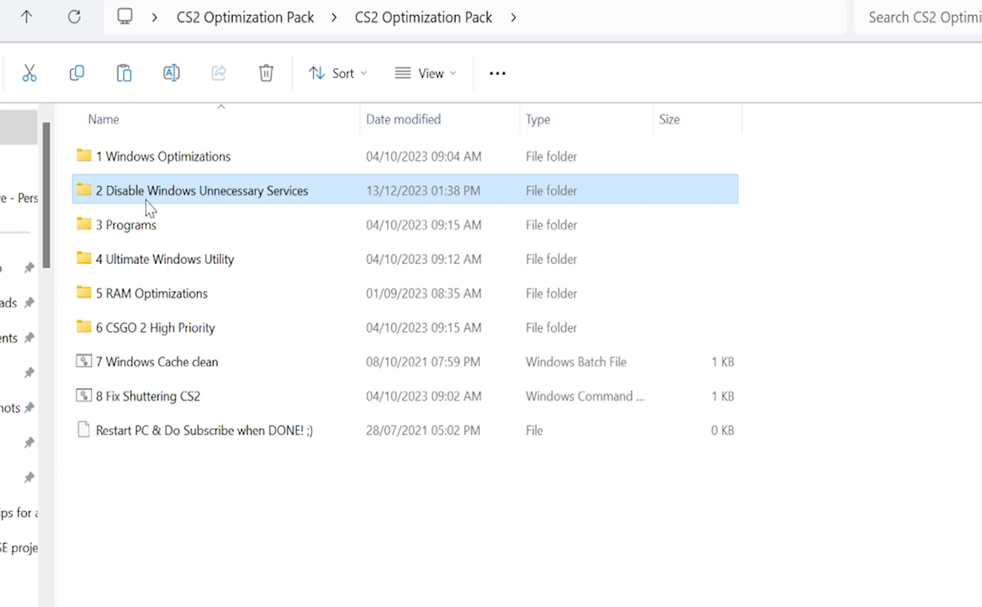
{"action": "left_click", "coordinate": [191, 225]}
{"action": "double_click", "coordinate": [226, 224]}
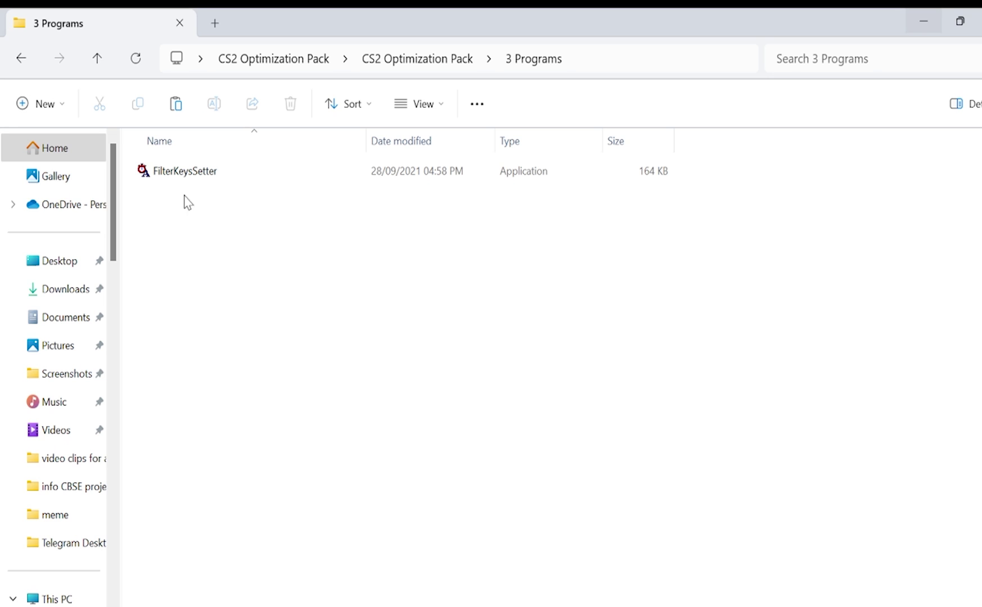
{"action": "double_click", "coordinate": [265, 173]}
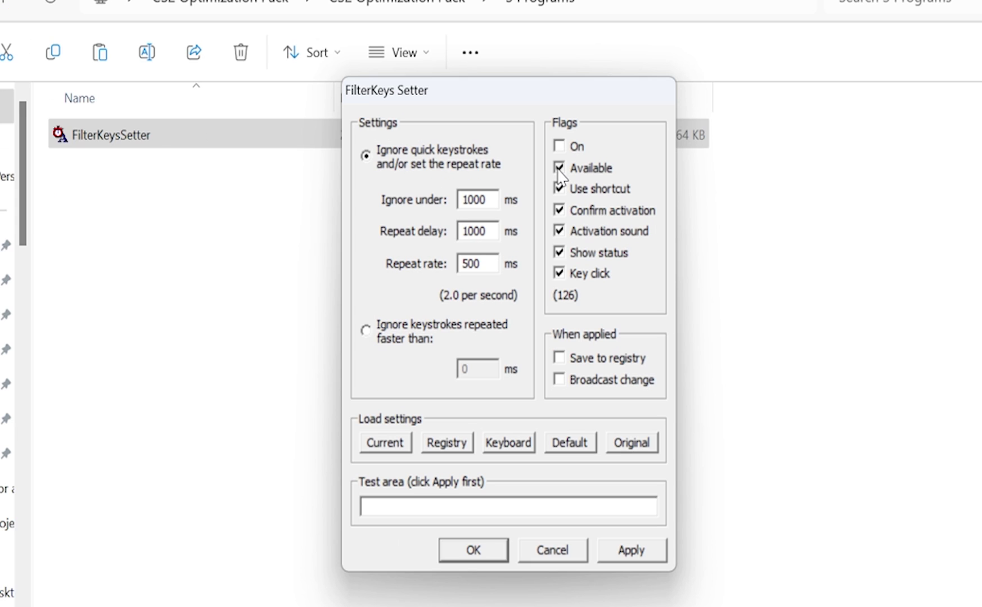
{"action": "left_click", "coordinate": [549, 197]}
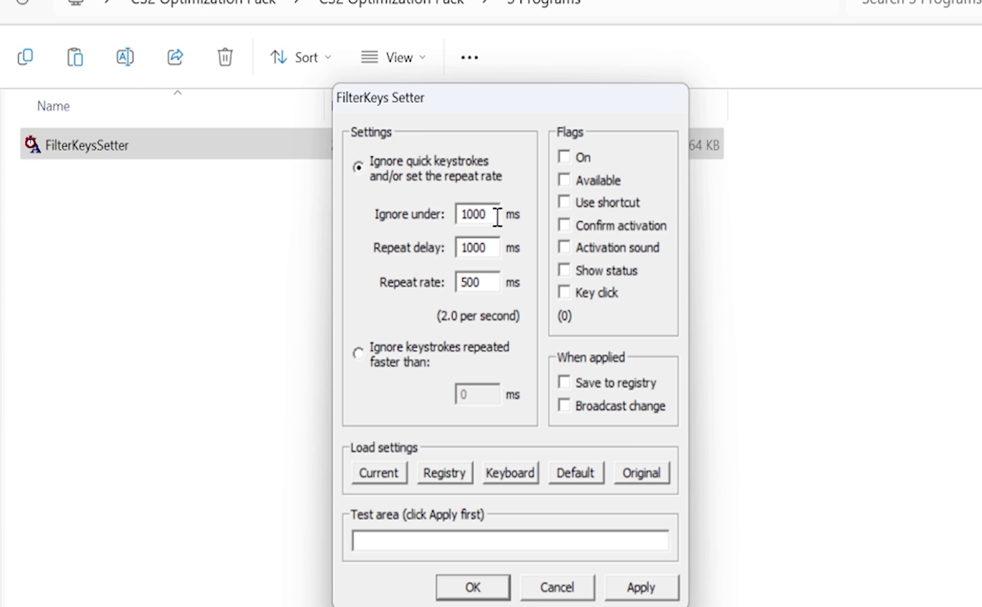
Step: Set Ignore under to 300 ms, Repeat delay to 150 ms and Repeat rate to 100 ms, and apply the FilterKeys settings
{"action": "left_click_drag", "start_coordinate": [493, 224], "coordinate": [476, 224]}
{"action": "type", "text": "300"}
{"action": "key", "text": "Tab"}
{"action": "type", "text": "150"}
{"action": "key", "text": "Tab"}
{"action": "type", "text": "100"}
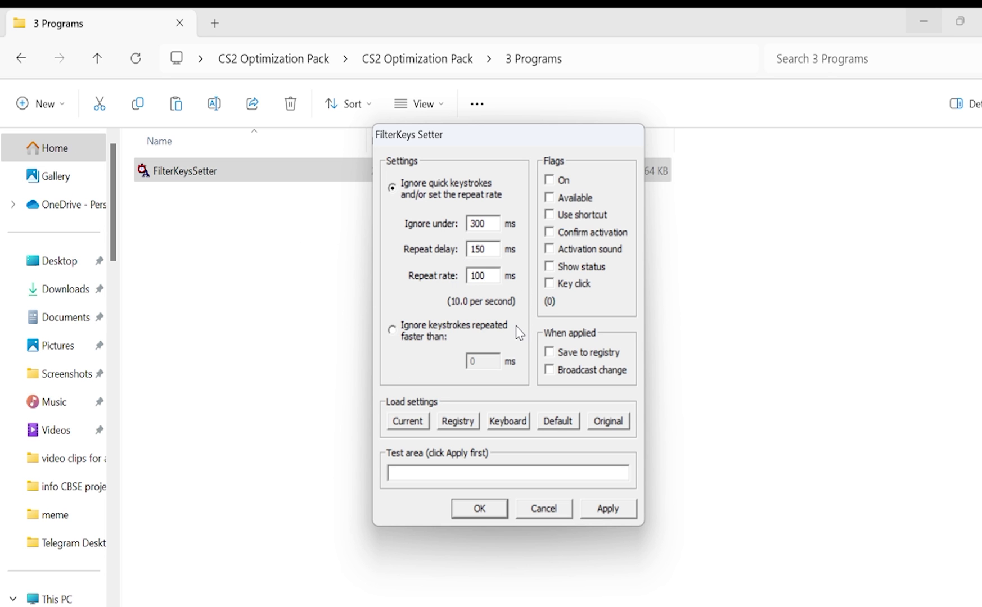
{"action": "left_click", "coordinate": [607, 508]}
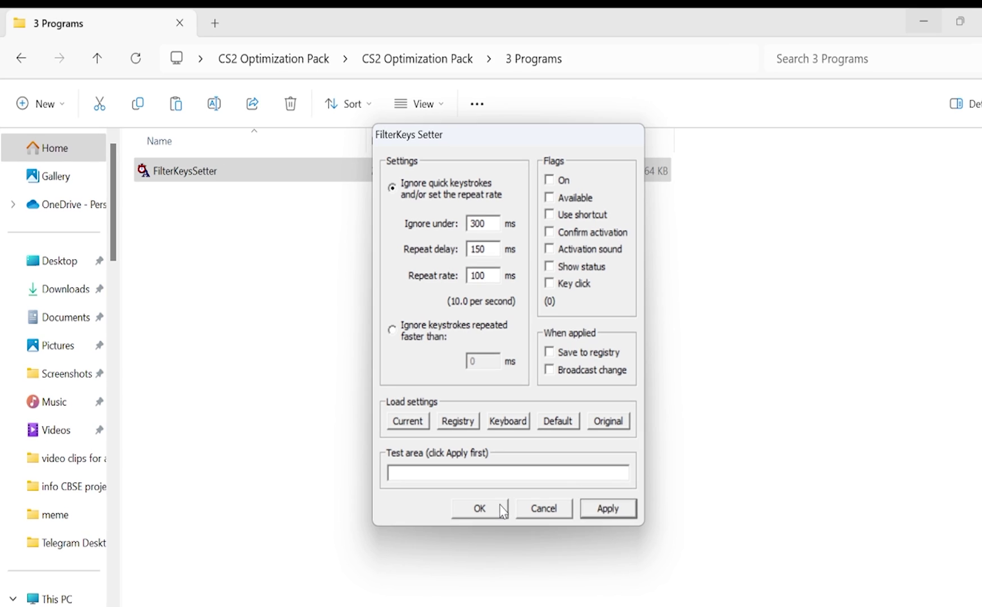
{"action": "left_click", "coordinate": [499, 509]}
Step: Copy the iwr command line from the Ultimate Windows Utility text file in the 4 Ultimate Windows Utility folder
{"action": "left_click", "coordinate": [19, 58]}
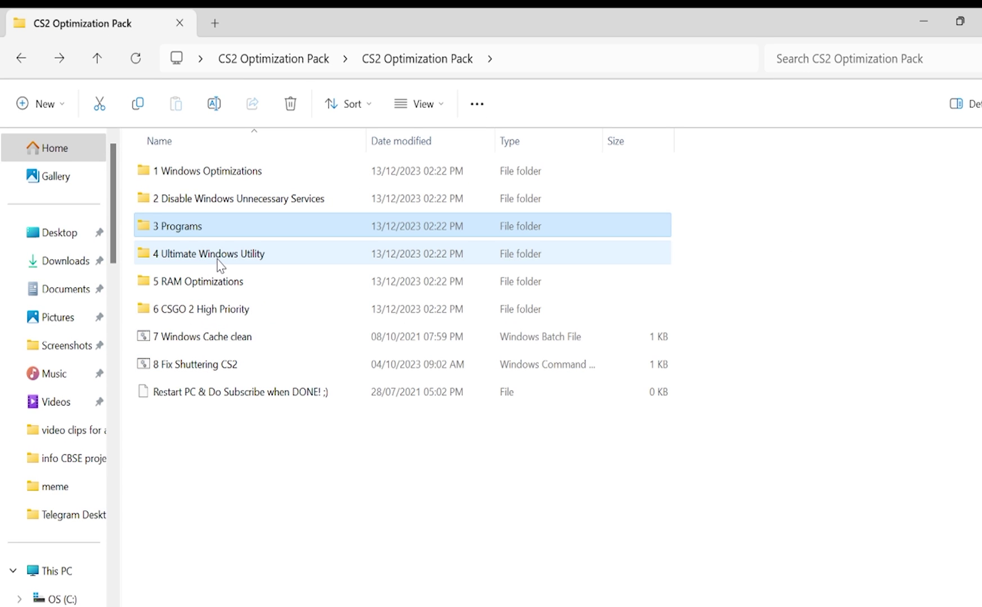
{"action": "double_click", "coordinate": [220, 259]}
{"action": "double_click", "coordinate": [223, 177]}
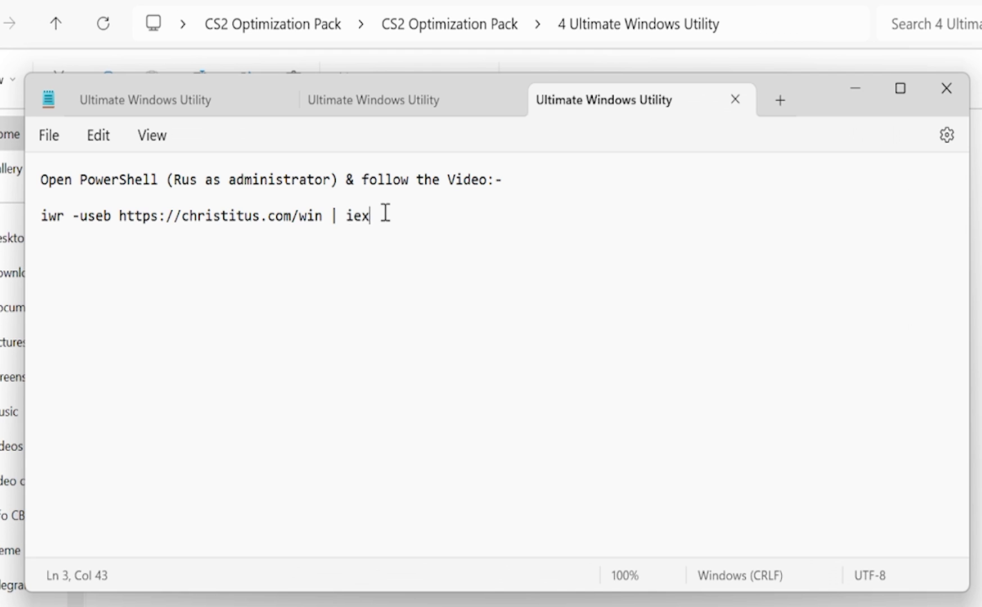
{"action": "triple_click", "coordinate": [159, 228]}
{"action": "key", "text": "ctrl+c"}
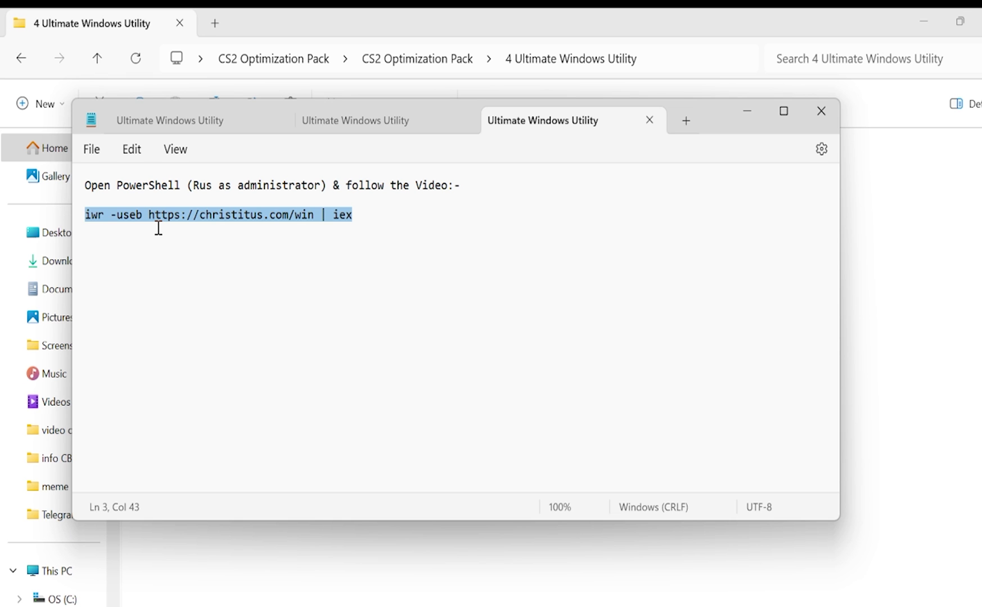
{"action": "key", "text": "super+s"}
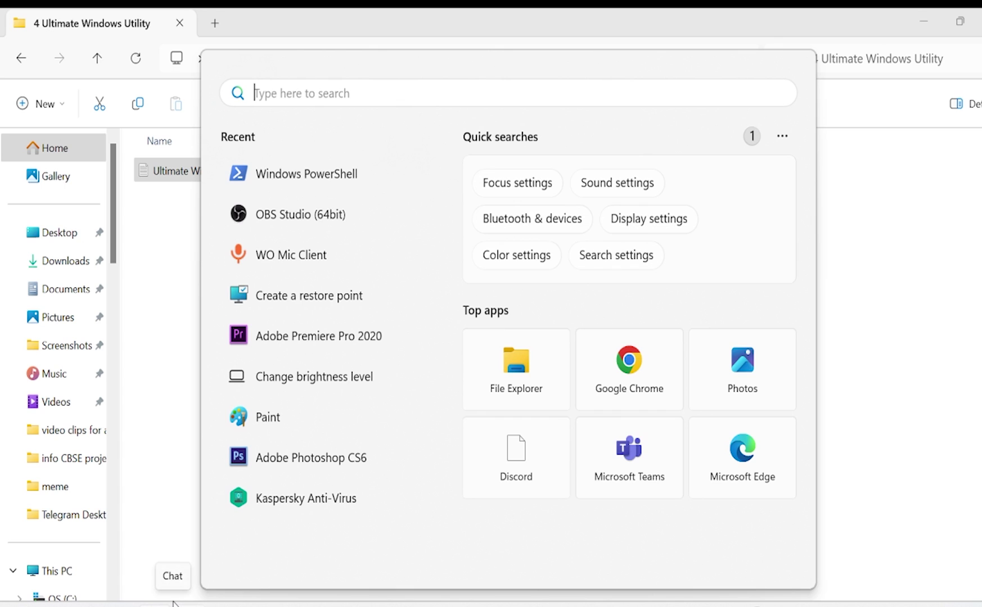
{"action": "type", "text": "power"}
{"action": "left_click", "coordinate": [280, 247]}
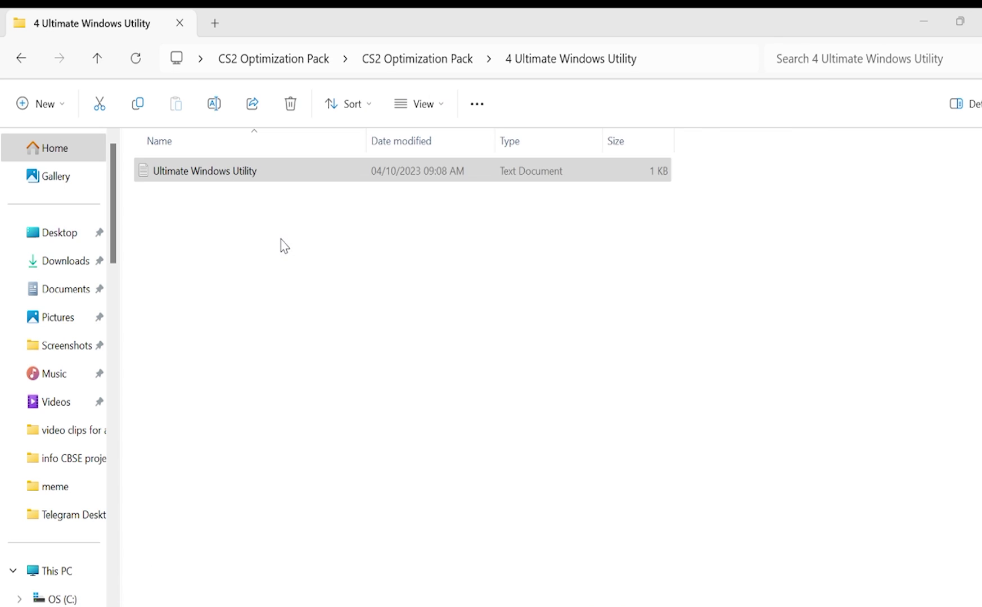
{"action": "left_click_drag", "start_coordinate": [457, 144], "coordinate": [419, 65]}
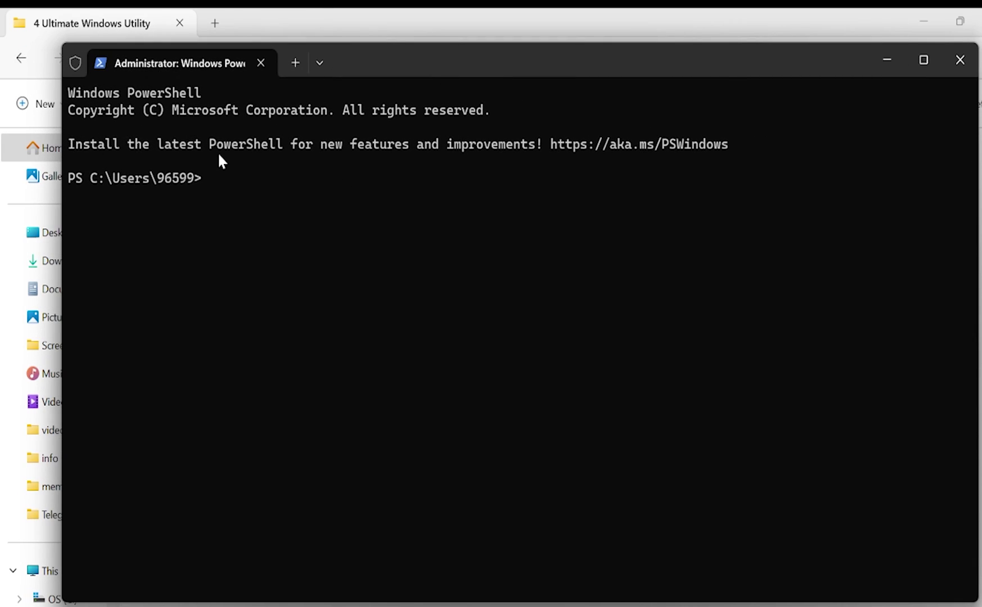
{"action": "key", "text": "ctrl+v"}
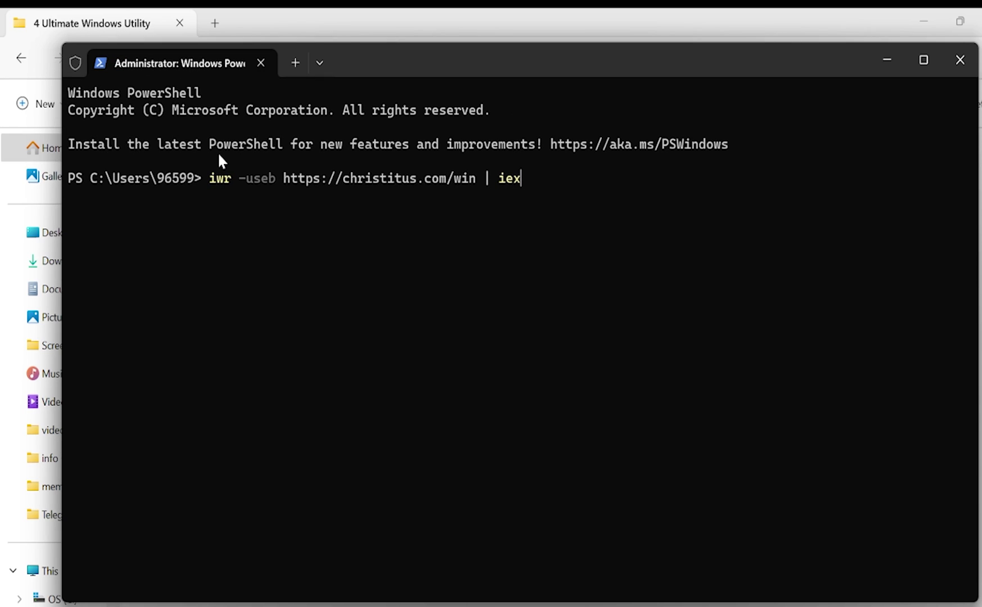
{"action": "key", "text": "Return"}
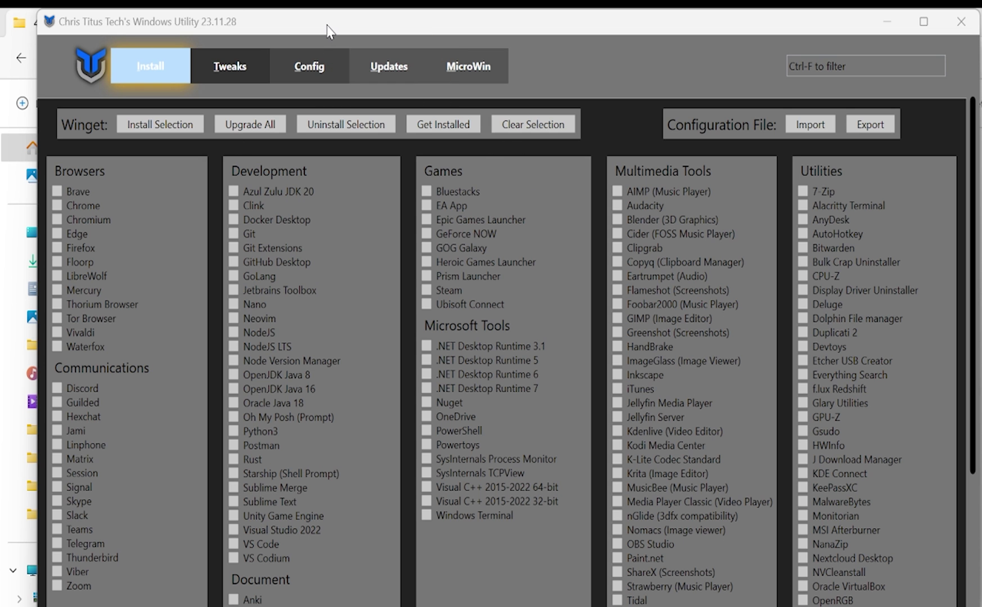
Step: Deselect Run OO Shutup, Disable Homegroup, Disable Storage Sense and Set Services to Manual among the utility's essential tweaks
{"action": "left_click_drag", "start_coordinate": [325, 32], "coordinate": [359, 35]}
{"action": "left_click", "coordinate": [283, 67]}
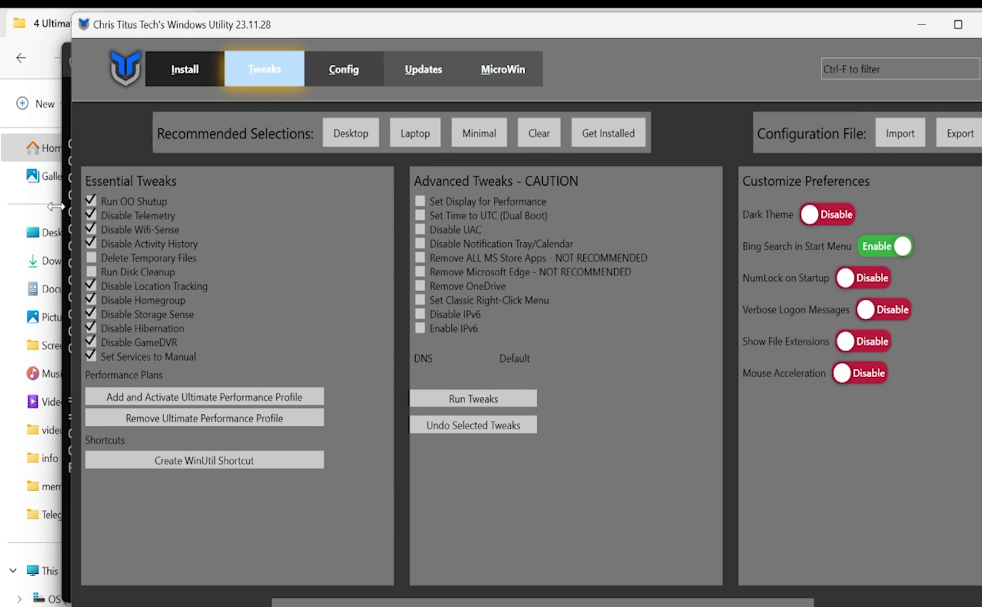
{"action": "left_click", "coordinate": [90, 201]}
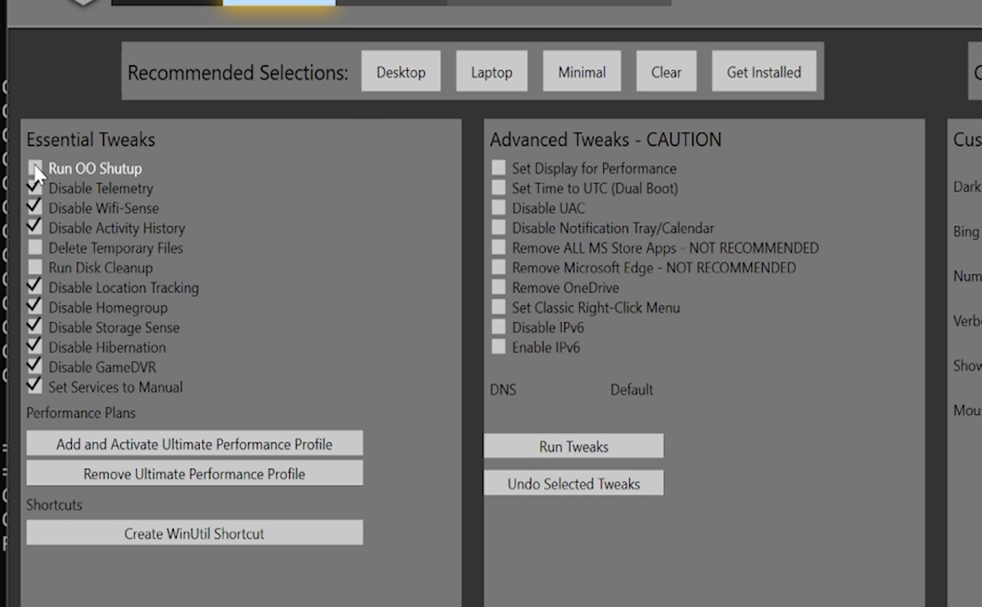
{"action": "left_click", "coordinate": [91, 300]}
{"action": "left_click", "coordinate": [36, 329]}
{"action": "left_click", "coordinate": [35, 386]}
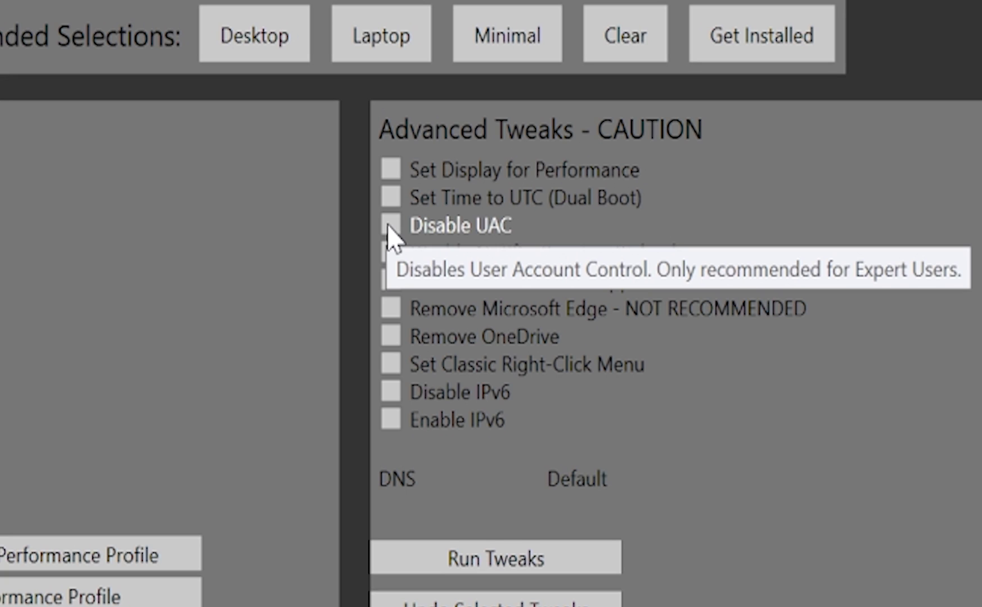
Step: Include Disable UAC from the advanced tweaks, run the selected tweaks and close the PowerShell window
{"action": "left_click", "coordinate": [420, 229]}
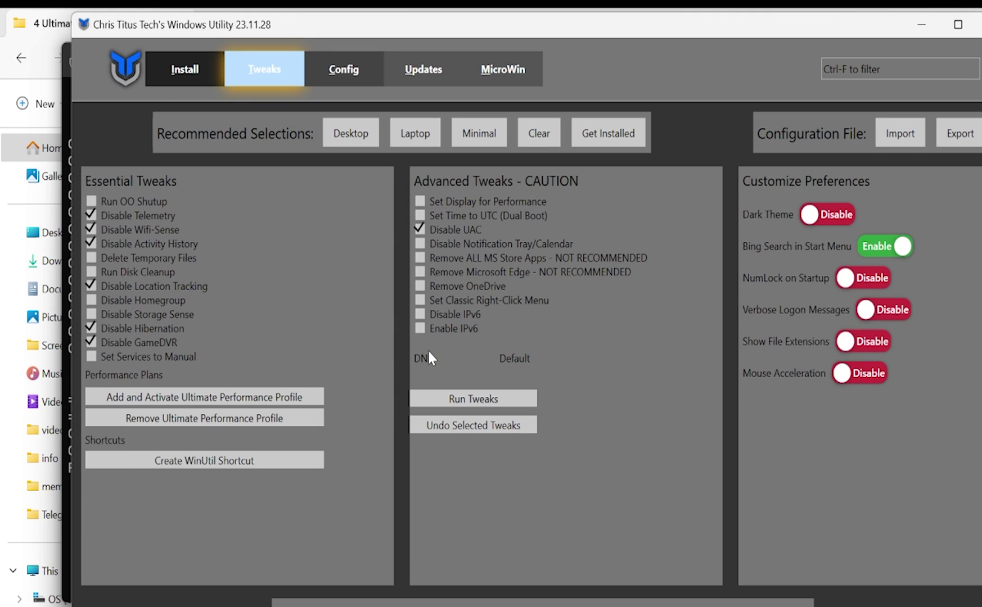
{"action": "left_click", "coordinate": [450, 400]}
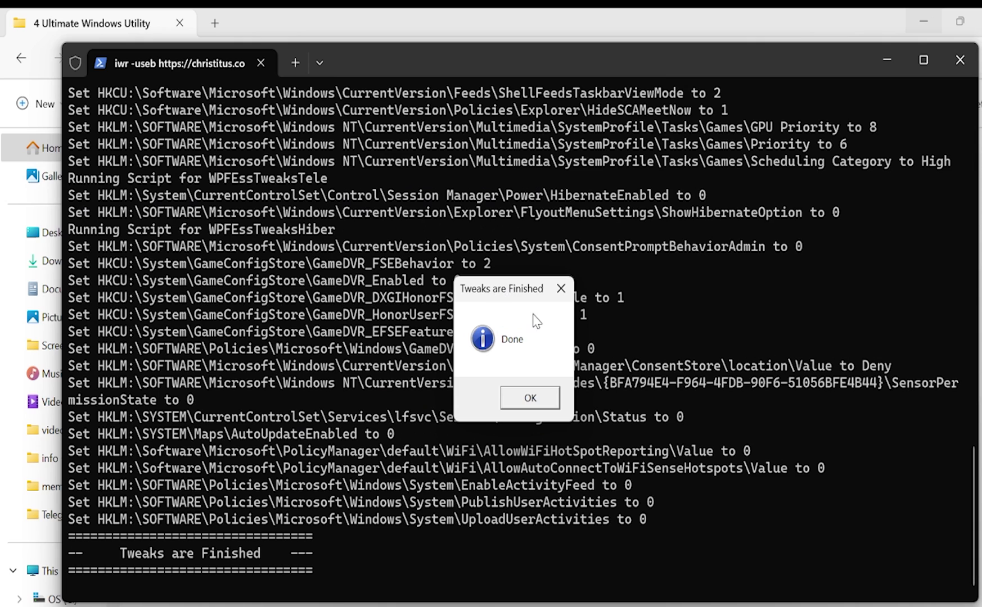
{"action": "left_click_drag", "start_coordinate": [512, 298], "coordinate": [514, 259]}
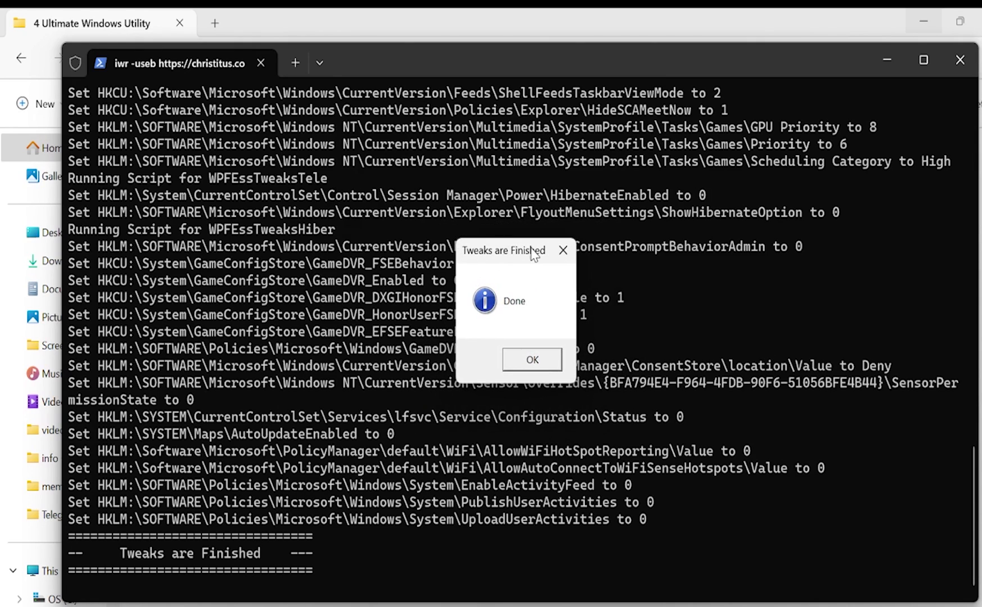
{"action": "left_click", "coordinate": [532, 364]}
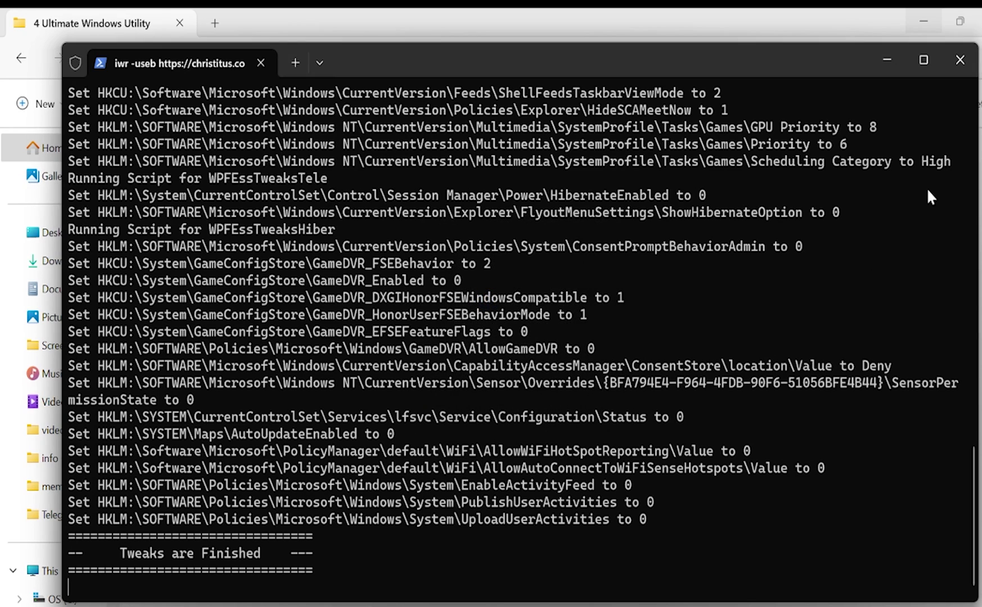
{"action": "left_click", "coordinate": [959, 59]}
Step: Add the 8GB Ram registry file from the 5 RAM Optimizations folder to the registry
{"action": "left_click", "coordinate": [26, 63]}
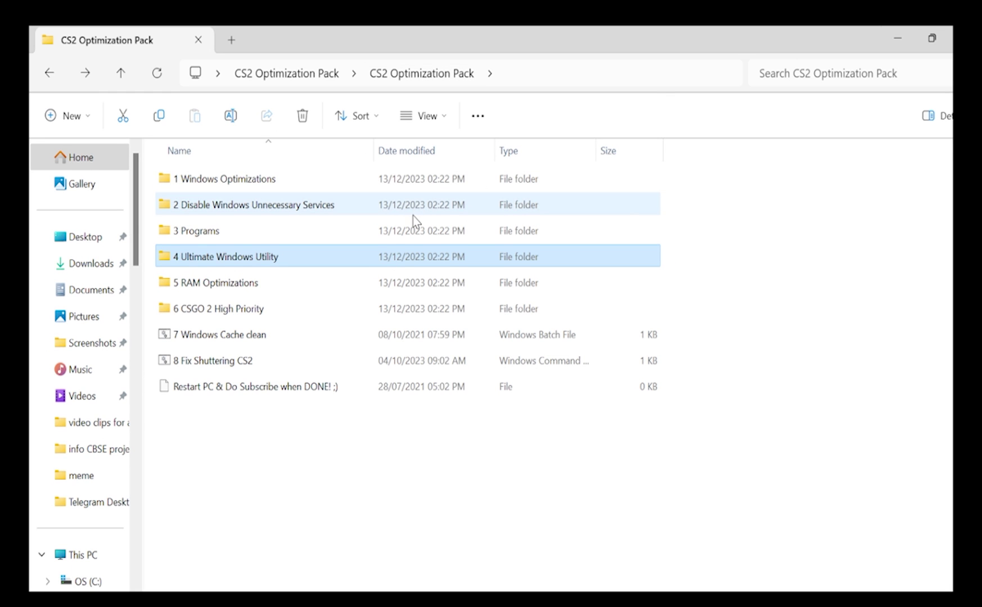
{"action": "double_click", "coordinate": [275, 282]}
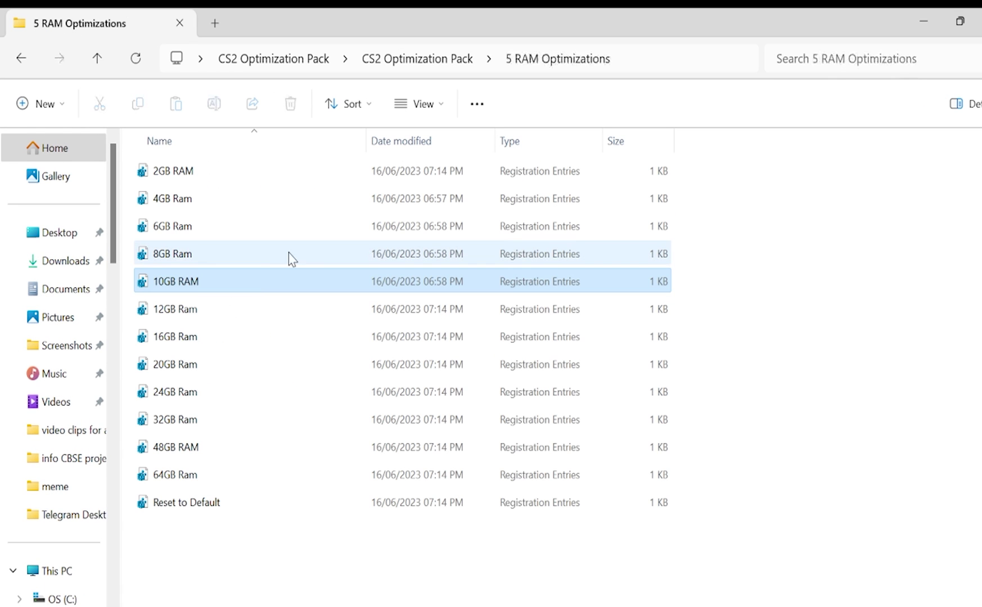
{"action": "left_click", "coordinate": [832, 280]}
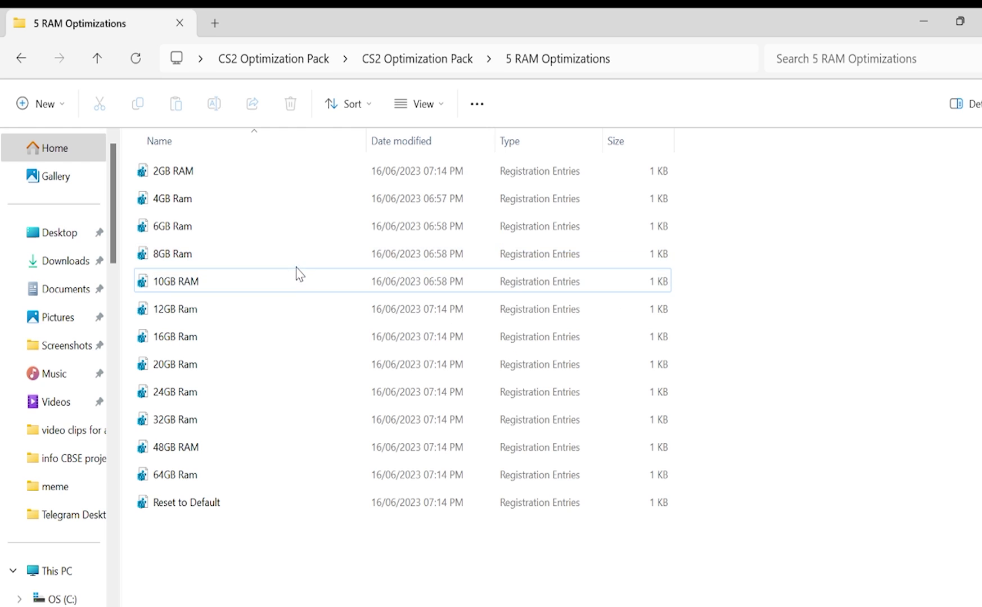
{"action": "left_click", "coordinate": [169, 254]}
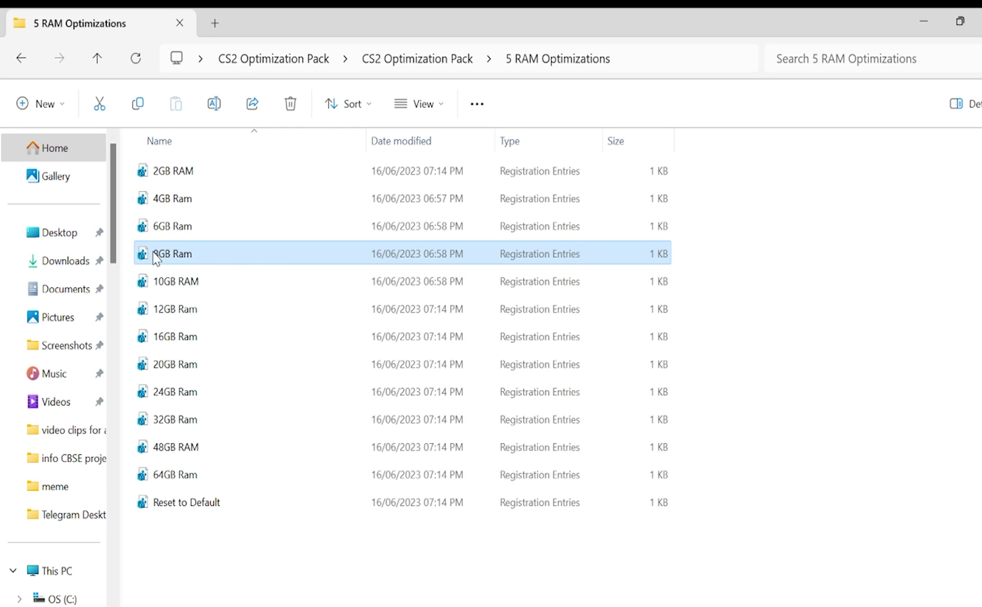
{"action": "double_click", "coordinate": [157, 256]}
{"action": "left_click", "coordinate": [622, 366]}
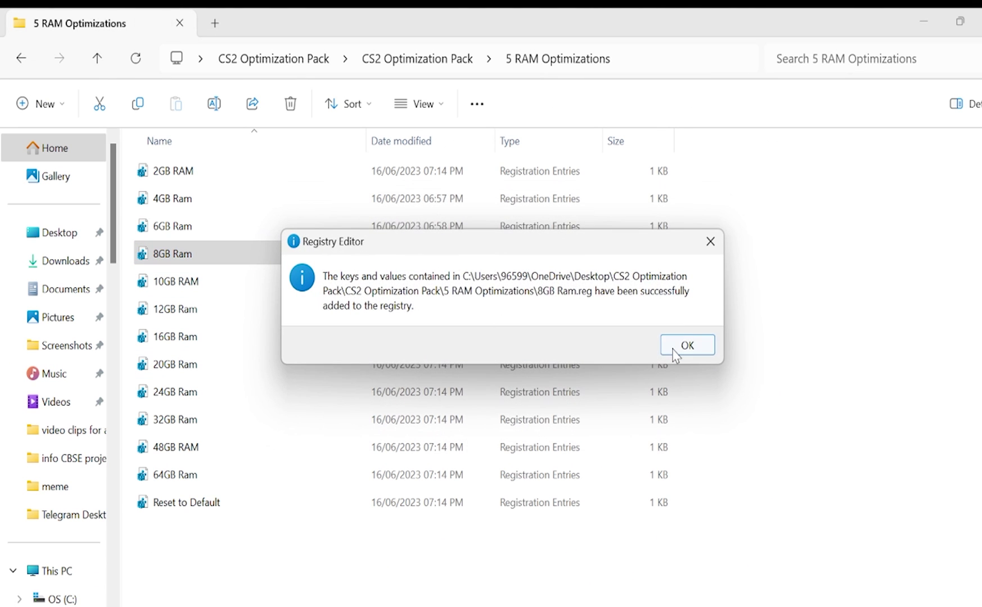
{"action": "left_click", "coordinate": [675, 351]}
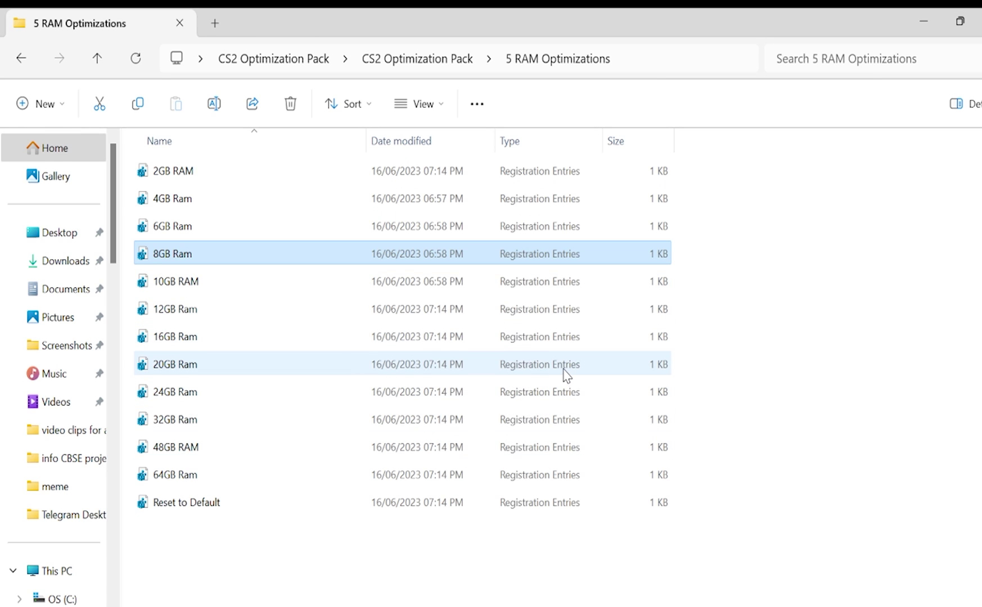
{"action": "left_click", "coordinate": [187, 343]}
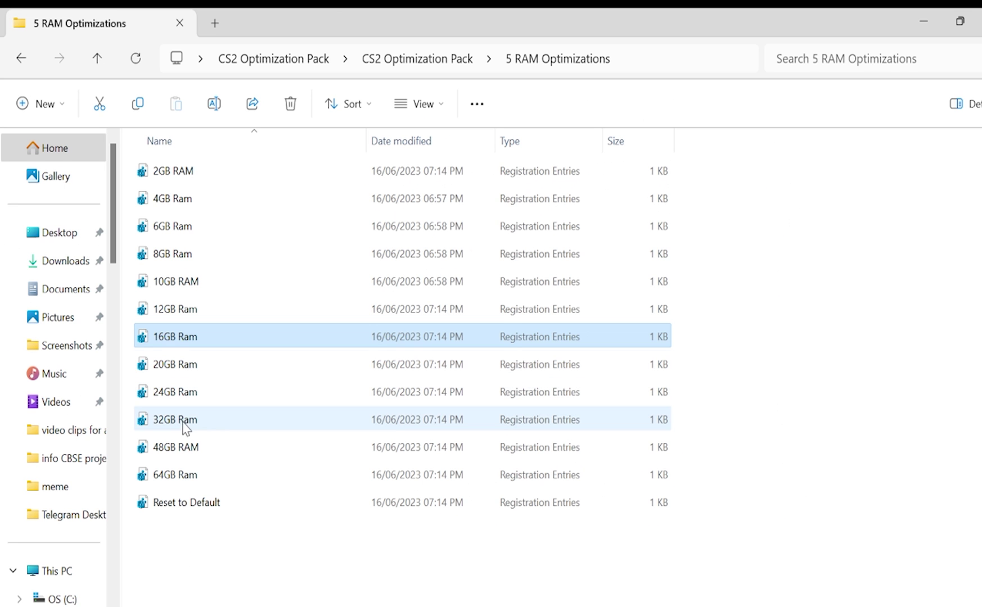
{"action": "left_click", "coordinate": [218, 420]}
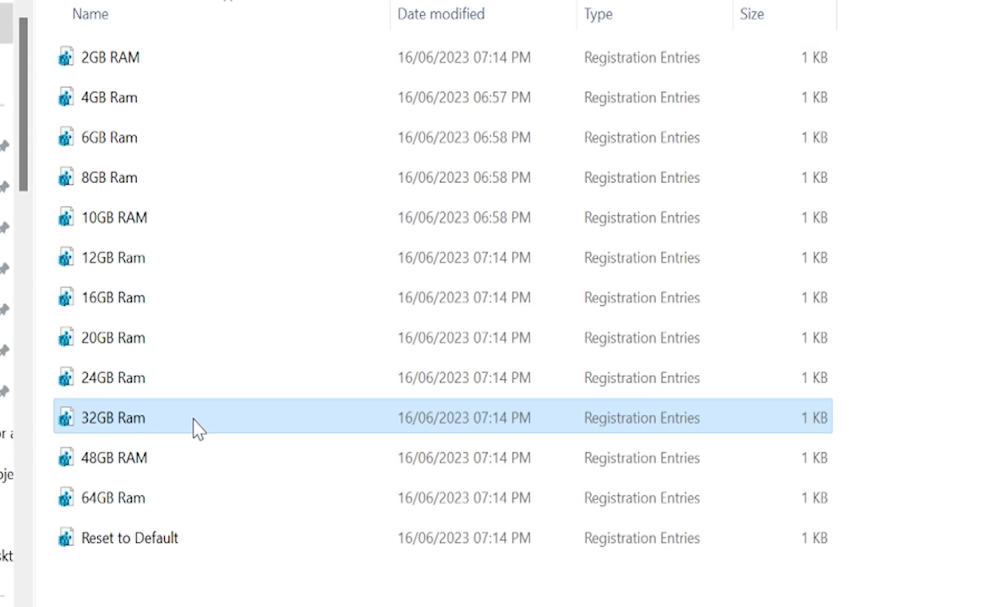
{"action": "left_click", "coordinate": [800, 337]}
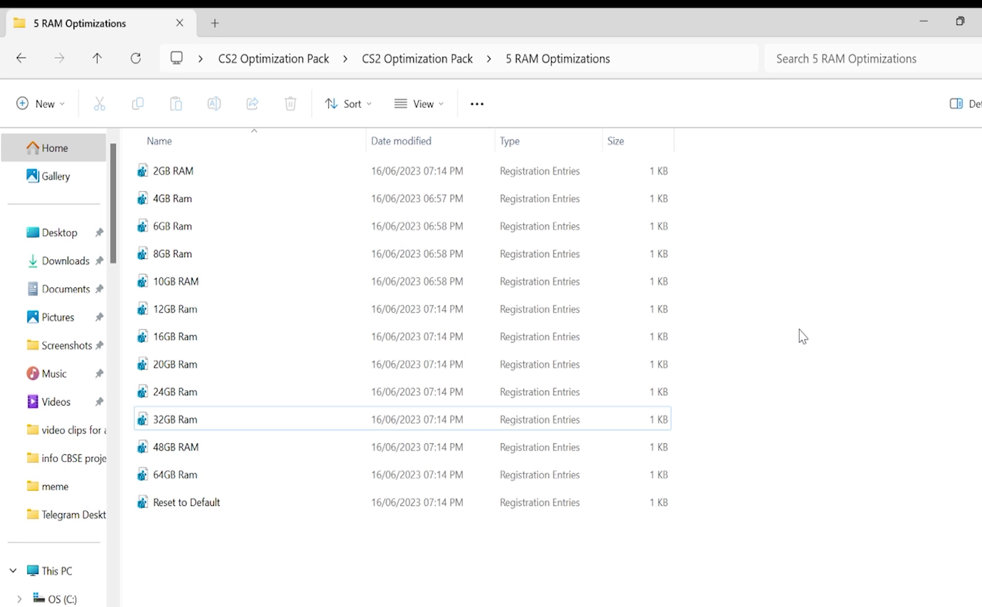
{"action": "left_click", "coordinate": [312, 510]}
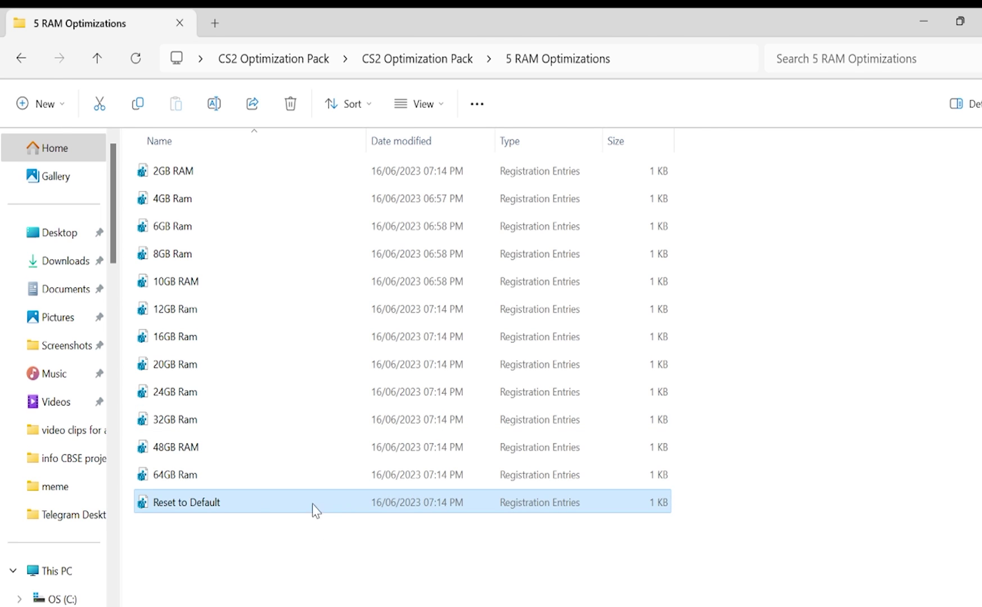
{"action": "left_click", "coordinate": [754, 398]}
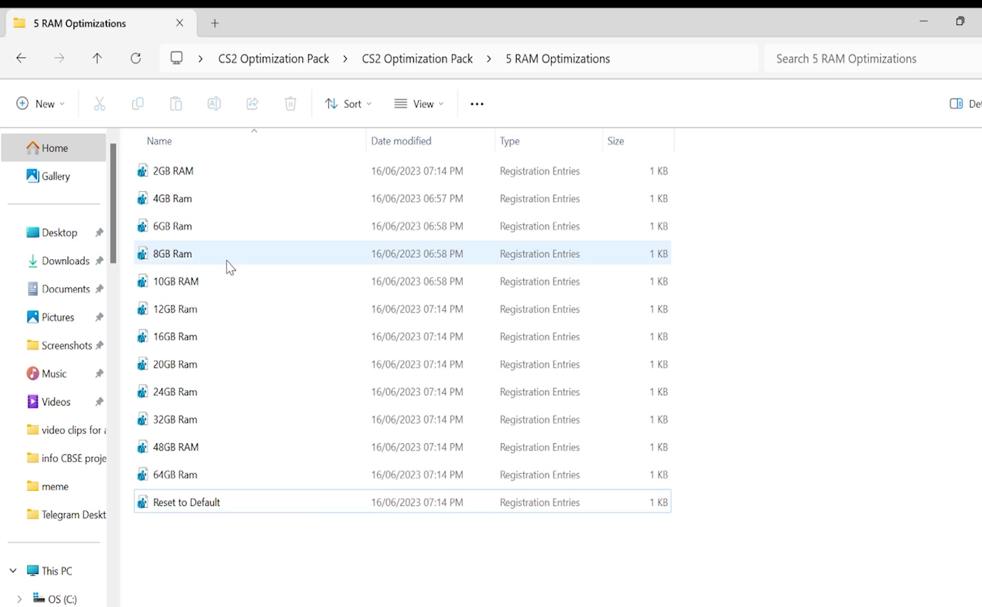
{"action": "left_click", "coordinate": [255, 260]}
Step: Add the CS-2 High Priority registry file from the 6 CSGO 2 High Priority folder to the registry
{"action": "left_click", "coordinate": [21, 59]}
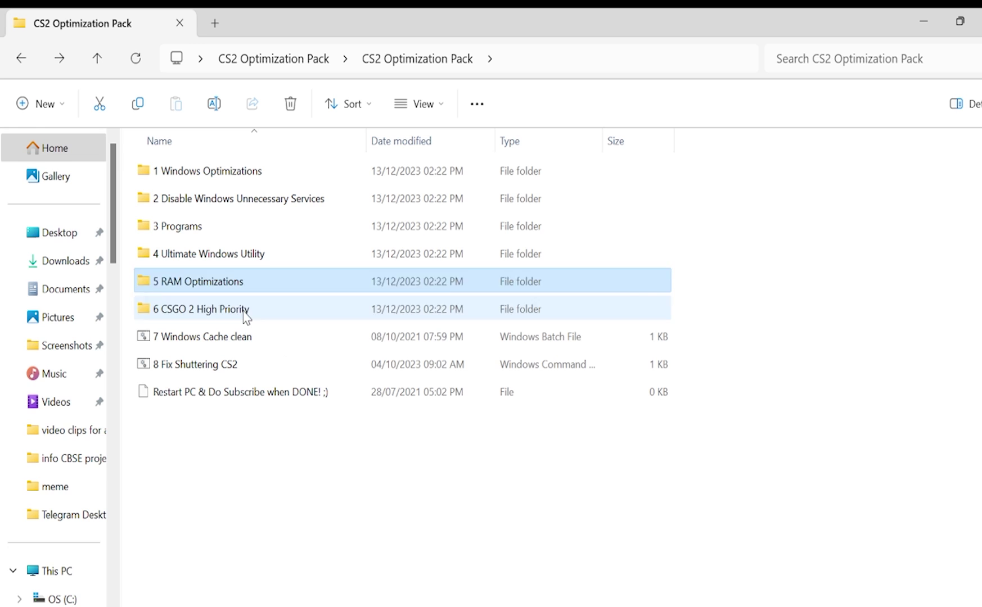
{"action": "double_click", "coordinate": [223, 313]}
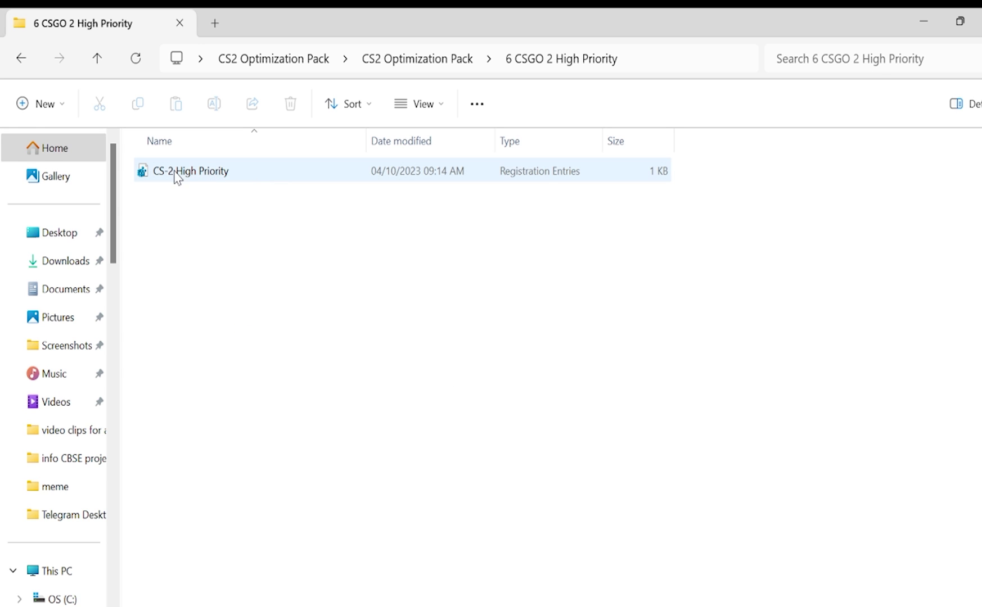
{"action": "left_click", "coordinate": [236, 178]}
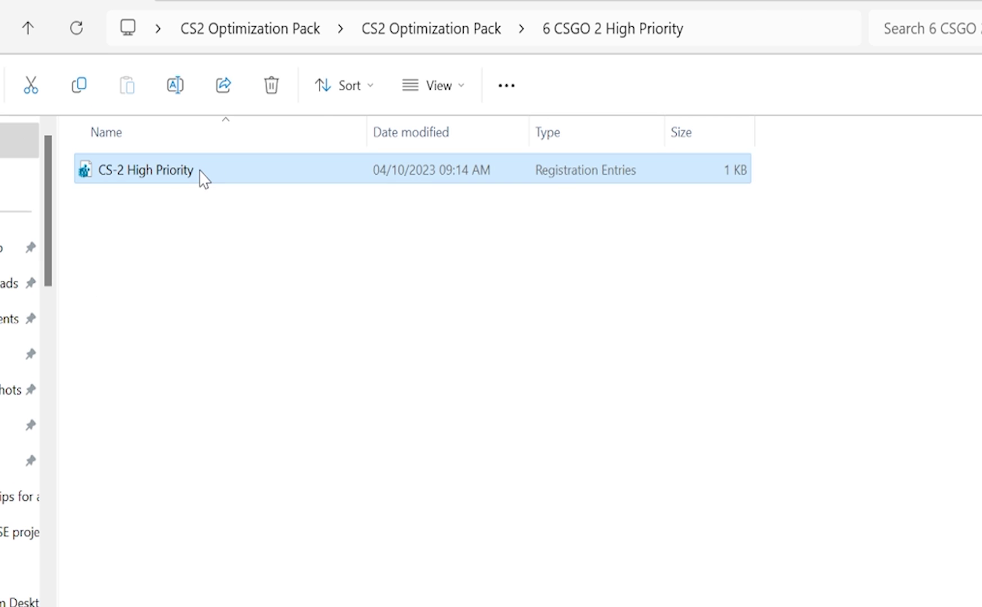
{"action": "double_click", "coordinate": [204, 179]}
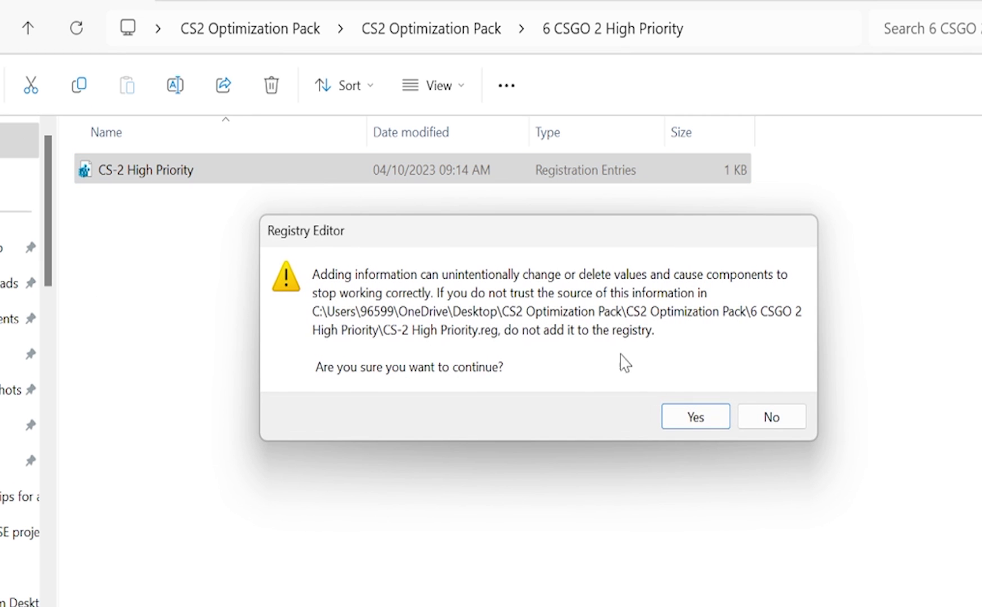
{"action": "left_click", "coordinate": [701, 423]}
{"action": "left_click", "coordinate": [744, 397]}
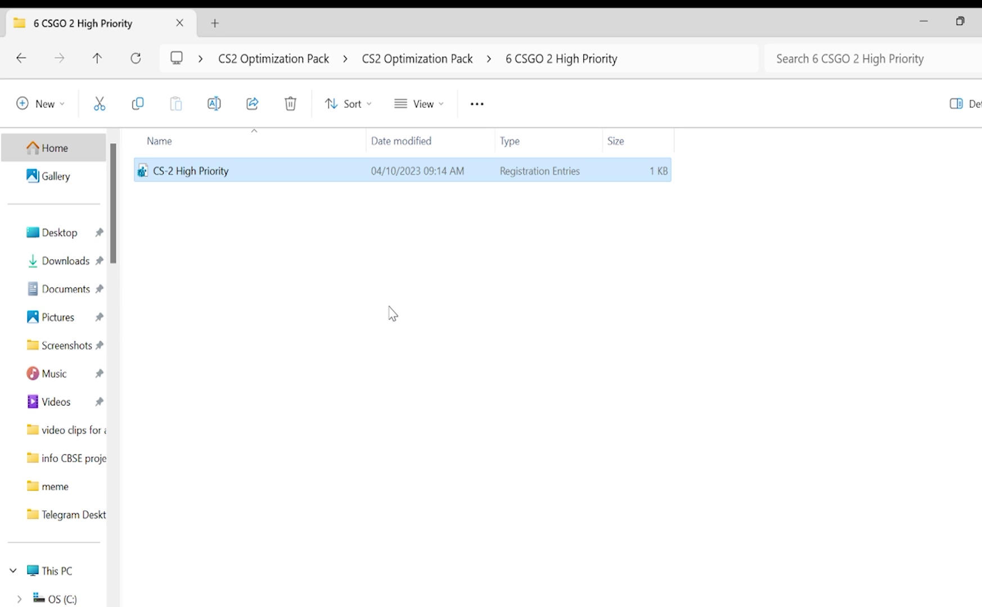
Step: Run the 7 Windows Cache clean batch file from the CS2 Optimization Pack folder through to its end
{"action": "left_click", "coordinate": [22, 66]}
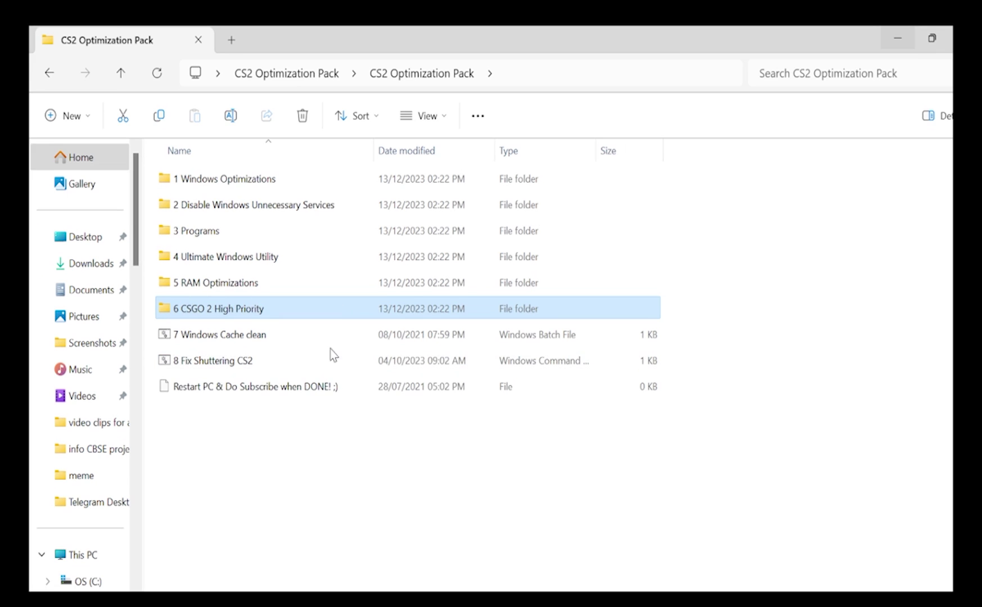
{"action": "left_click", "coordinate": [141, 344]}
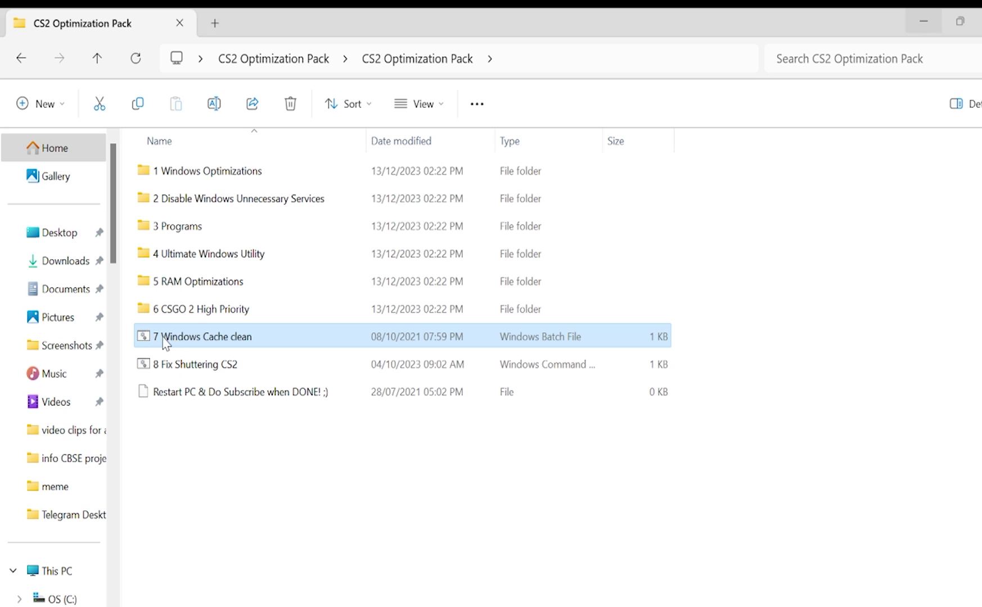
{"action": "double_click", "coordinate": [164, 341]}
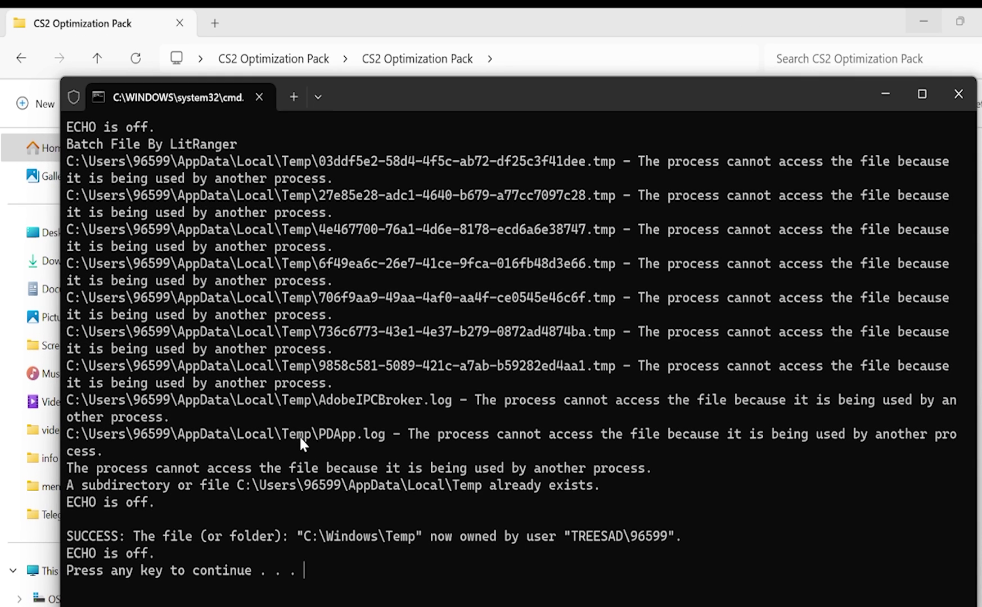
{"action": "key", "text": "Return"}
Step: Run the 8 Fix Shuttering CS2 command script from the CS2 Optimization Pack folder
{"action": "left_click", "coordinate": [207, 366]}
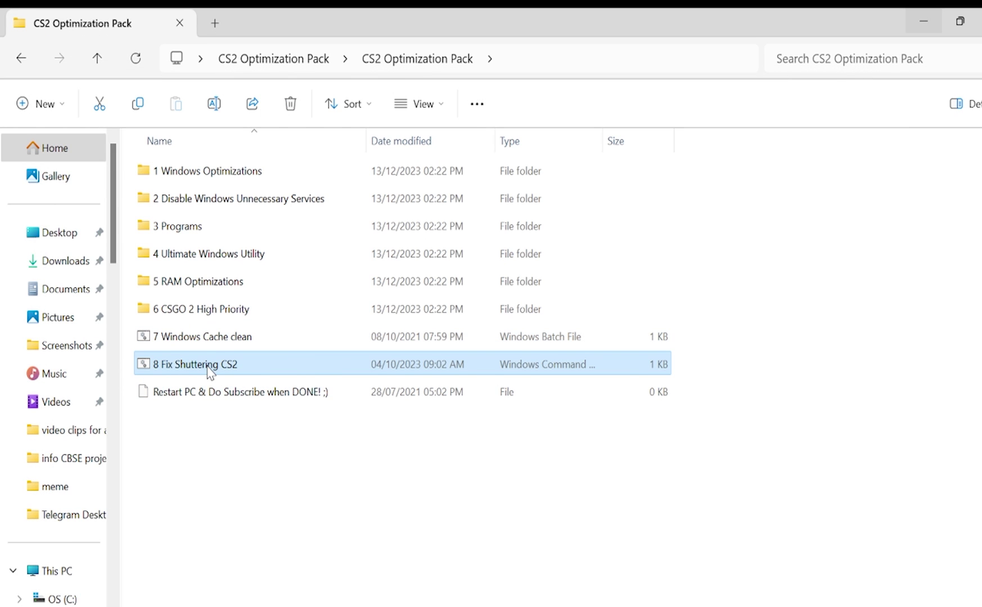
{"action": "double_click", "coordinate": [207, 367]}
{"action": "key", "text": "Return"}
{"action": "left_click", "coordinate": [937, 404]}
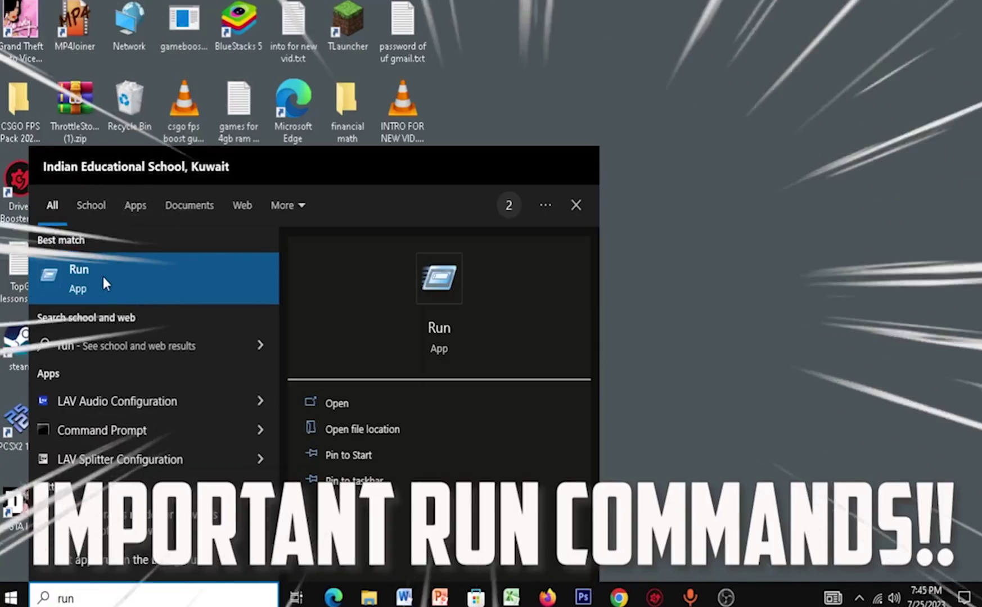
Step: Open the Windows temp folder with the Run command "temp" and select everything in it
{"action": "left_click", "coordinate": [102, 274]}
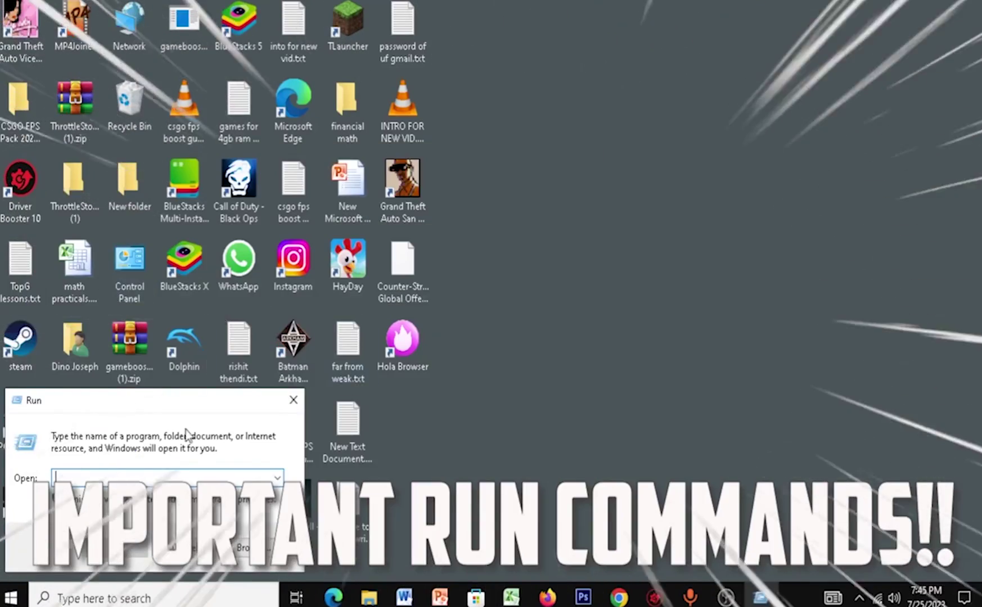
{"action": "type", "text": "temp"}
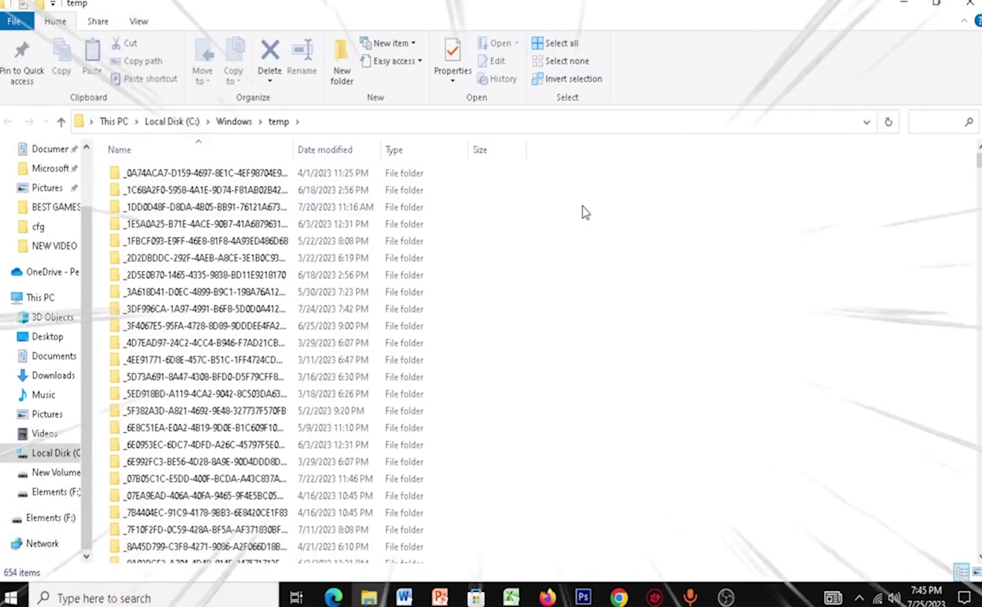
{"action": "key", "text": "ctrl+a"}
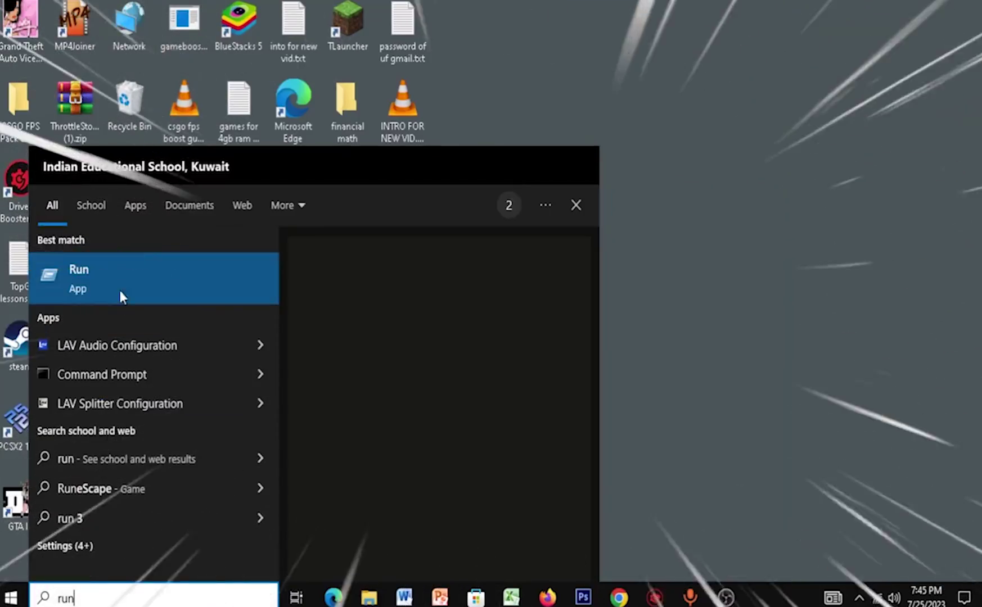
Step: Open the Windows Prefetch folder with the Run command "prefetch" and select its files
{"action": "left_click", "coordinate": [120, 287]}
{"action": "type", "text": "prefetch"}
{"action": "key", "text": "Return"}
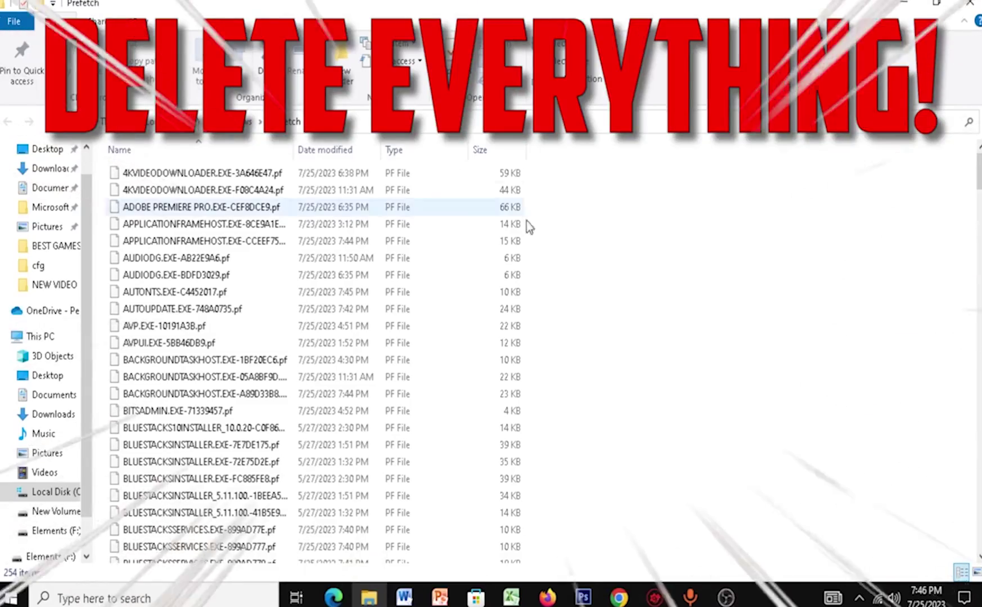
{"action": "left_click_drag", "start_coordinate": [585, 169], "coordinate": [427, 562]}
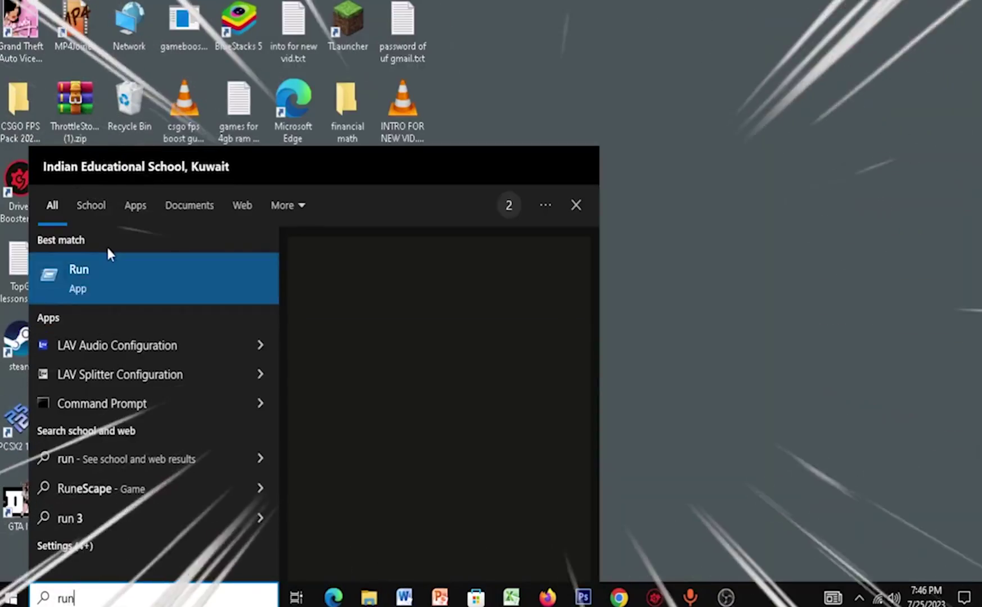
Step: Open the user's local Temp folder with the Run command "%temp%" and select its files
{"action": "left_click", "coordinate": [110, 255]}
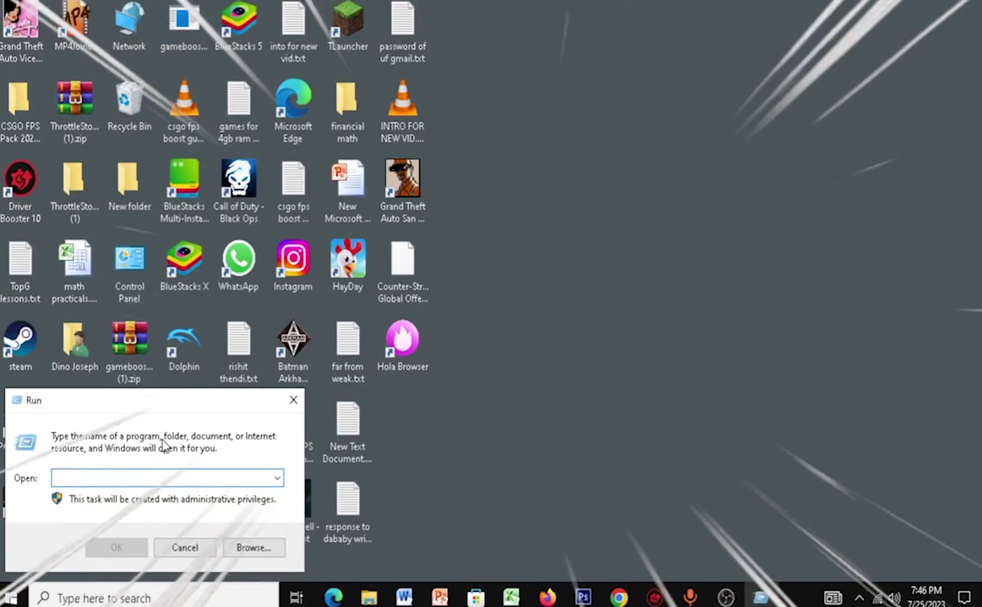
{"action": "type", "text": "%"}
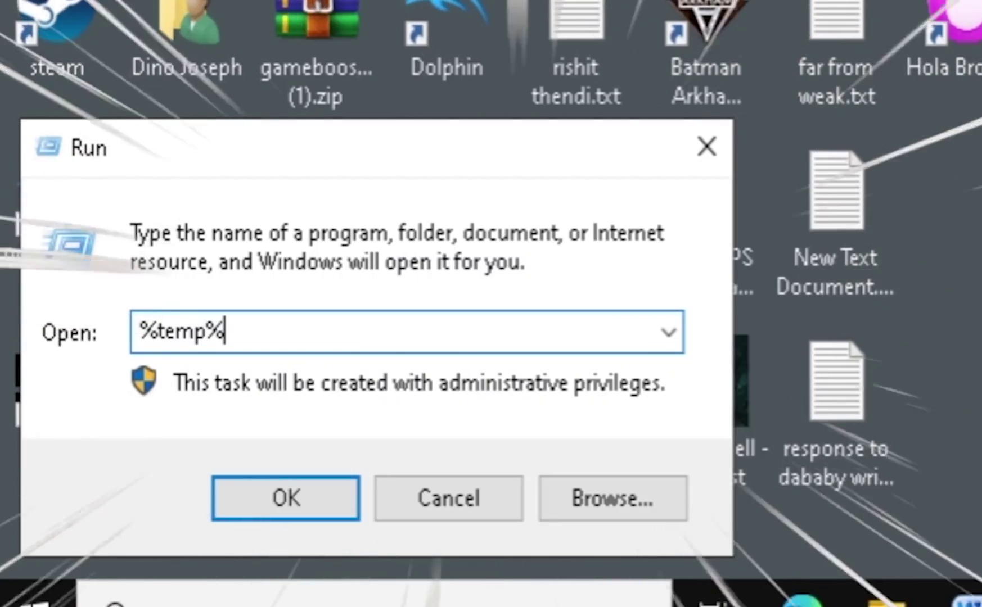
{"action": "type", "text": "temp%"}
{"action": "key", "text": "Return"}
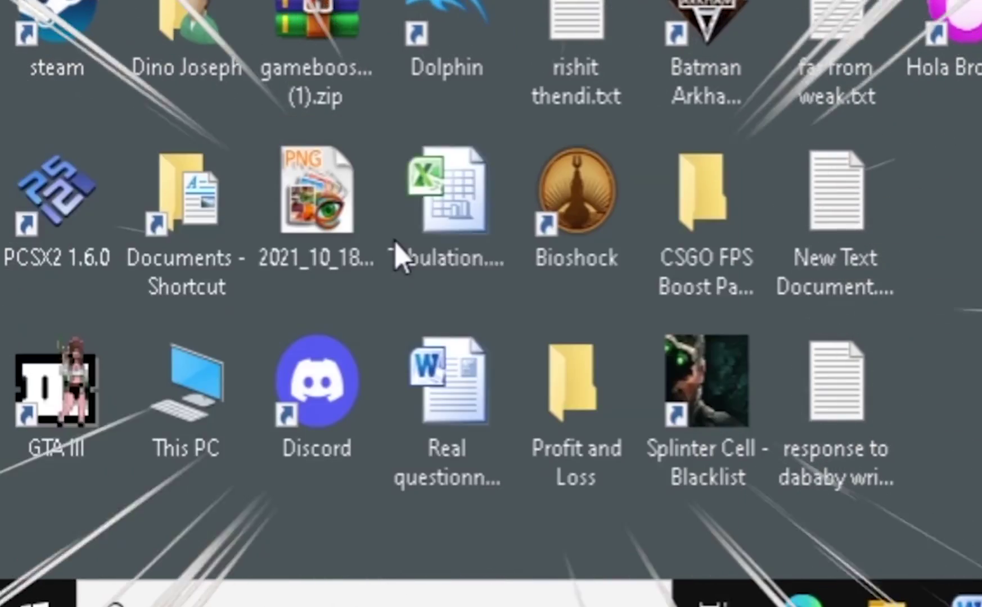
{"action": "left_click_drag", "start_coordinate": [580, 167], "coordinate": [320, 565]}
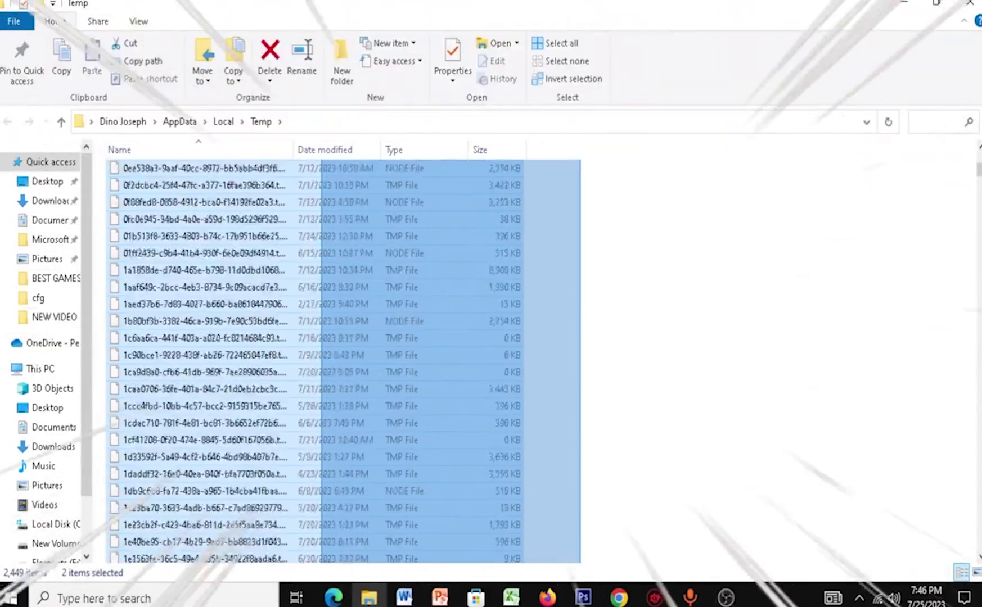